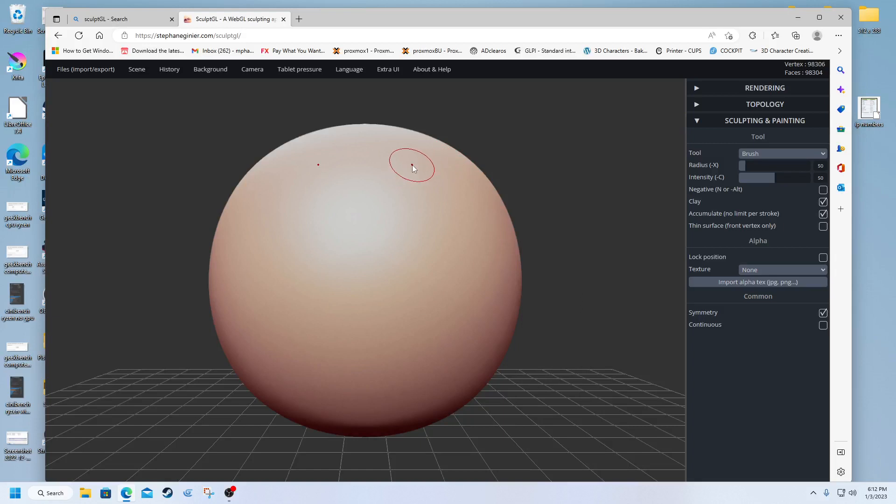
# Flatten the upper front of the sphere with symmetrical strokes of the Flatten tool at radius 50 and intensity 75.
pyautogui.moveTo(80, 69)
pyautogui.scroll(-1, 365, 220)
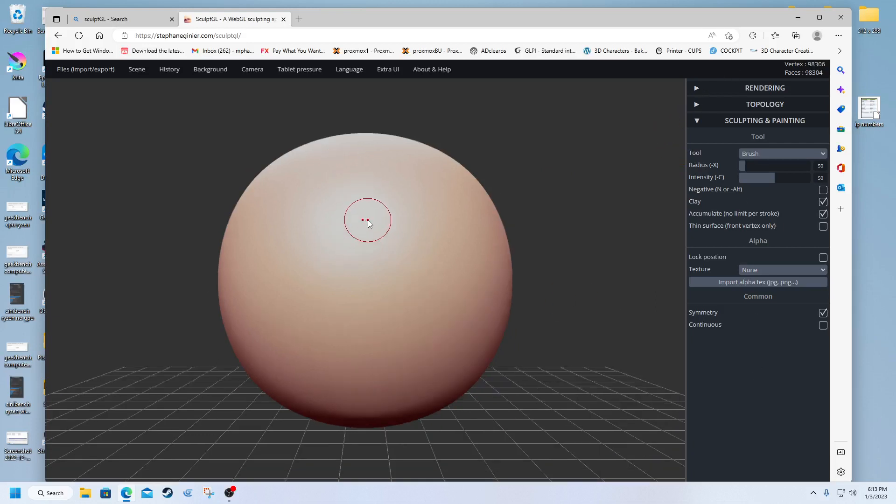
pyautogui.click(790, 157)
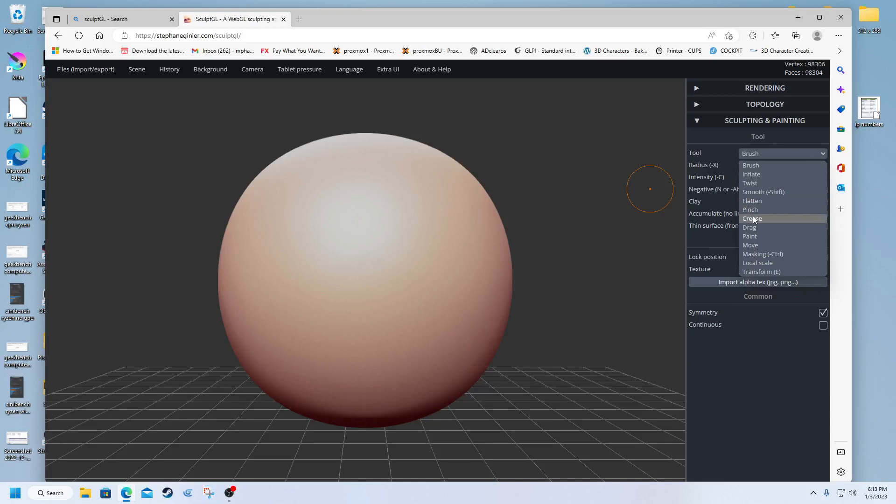
pyautogui.click(751, 201)
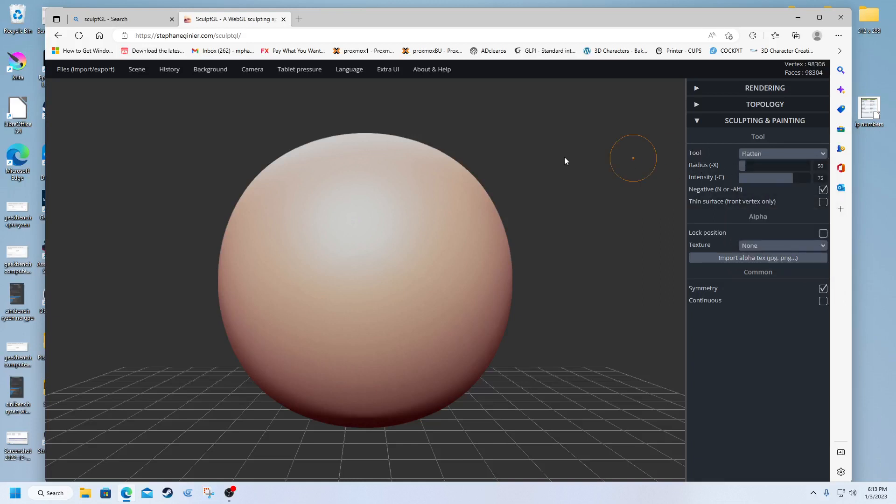
pyautogui.scroll(3, 355, 200)
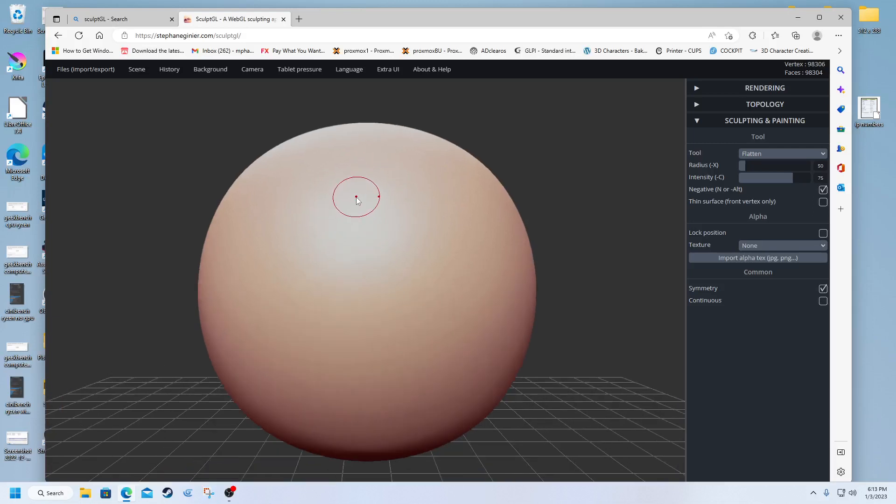
pyautogui.moveTo(372, 178); pyautogui.dragTo(372, 177)
pyautogui.moveTo(362, 201)
pyautogui.mouseDown(button='middle')
pyautogui.moveTo(344, 212)
pyautogui.moveTo(313, 200)
pyautogui.moveTo(345, 213)
pyautogui.mouseUp(button='middle')
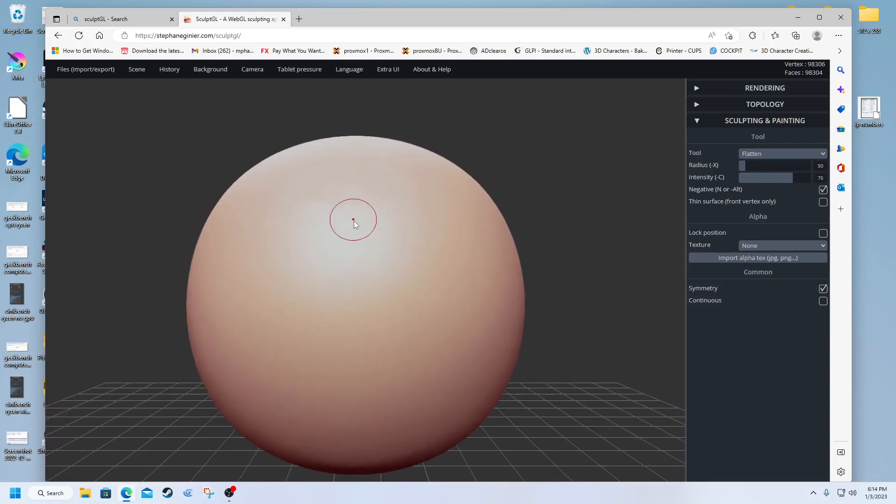
pyautogui.moveTo(329, 212); pyautogui.dragTo(330, 212)
pyautogui.moveTo(393, 138); pyautogui.dragTo(391, 139)
pyautogui.moveTo(332, 202); pyautogui.dragTo(331, 200)
# Carve a slanted crease into both sides of the sphere using the Crease tool with a radius of 63.
pyautogui.click(767, 155)
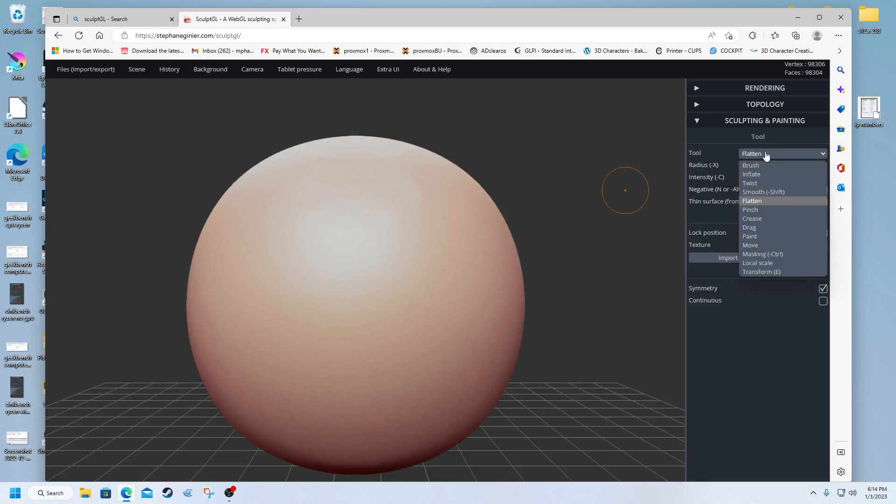
pyautogui.click(765, 217)
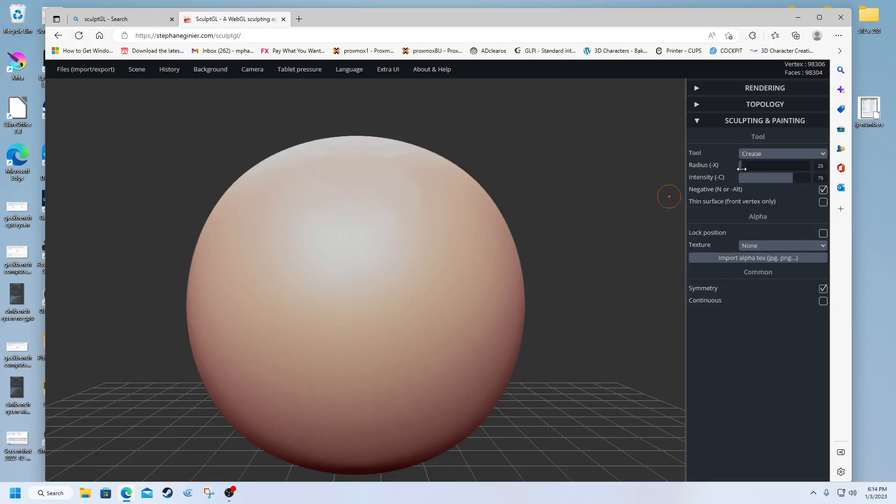
pyautogui.moveTo(743, 169); pyautogui.dragTo(747, 168)
pyautogui.moveTo(494, 219); pyautogui.dragTo(463, 247)
pyautogui.moveTo(535, 228)
pyautogui.mouseDown()
pyautogui.moveTo(493, 255)
pyautogui.moveTo(524, 230)
pyautogui.mouseUp()
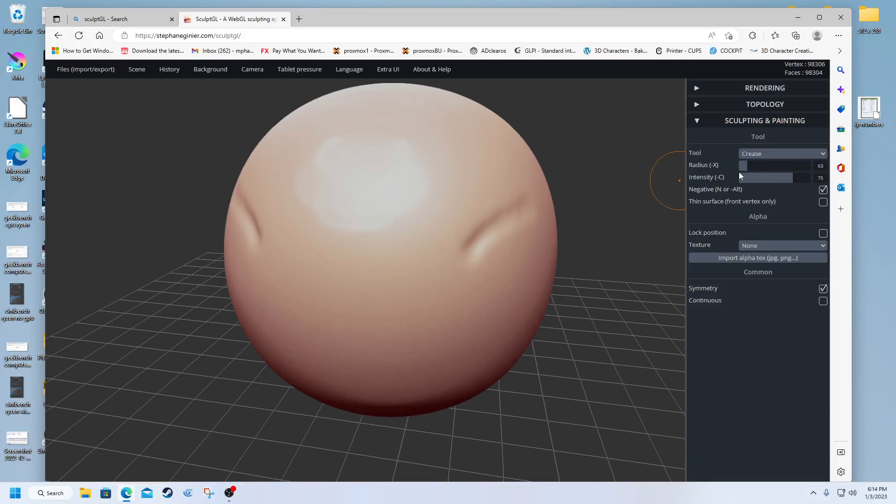
# Set the Crease radius to 191 and deepen the side creases into wide hollows.
pyautogui.moveTo(747, 165); pyautogui.dragTo(766, 166)
pyautogui.moveTo(561, 214)
pyautogui.mouseDown()
pyautogui.moveTo(541, 223)
pyautogui.moveTo(564, 242)
pyautogui.moveTo(582, 211)
pyautogui.moveTo(571, 206)
pyautogui.moveTo(464, 266)
pyautogui.mouseUp()
pyautogui.moveTo(548, 238)
pyautogui.mouseDown()
pyautogui.moveTo(524, 239)
pyautogui.moveTo(482, 267)
pyautogui.mouseUp()
pyautogui.moveTo(557, 239)
pyautogui.mouseDown()
pyautogui.moveTo(537, 252)
pyautogui.moveTo(516, 303)
pyautogui.moveTo(520, 283)
pyautogui.moveTo(491, 308)
pyautogui.mouseUp()
pyautogui.moveTo(519, 278); pyautogui.dragTo(489, 309)
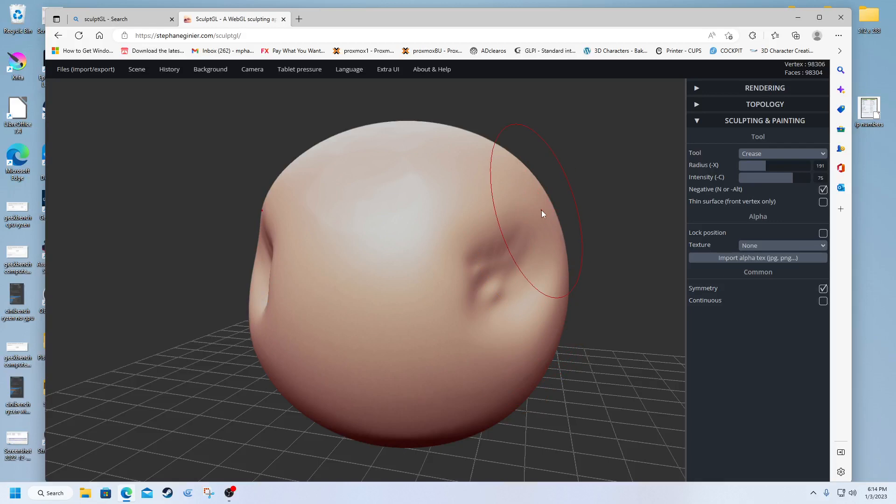
# Extend the hollows backward across the sides of the head with repeated Crease strokes at radius 191.
pyautogui.moveTo(547, 225)
pyautogui.mouseDown(button='right')
pyautogui.moveTo(424, 236)
pyautogui.moveTo(422, 210)
pyautogui.moveTo(457, 241)
pyautogui.moveTo(324, 246)
pyautogui.moveTo(377, 268)
pyautogui.mouseUp(button='right')
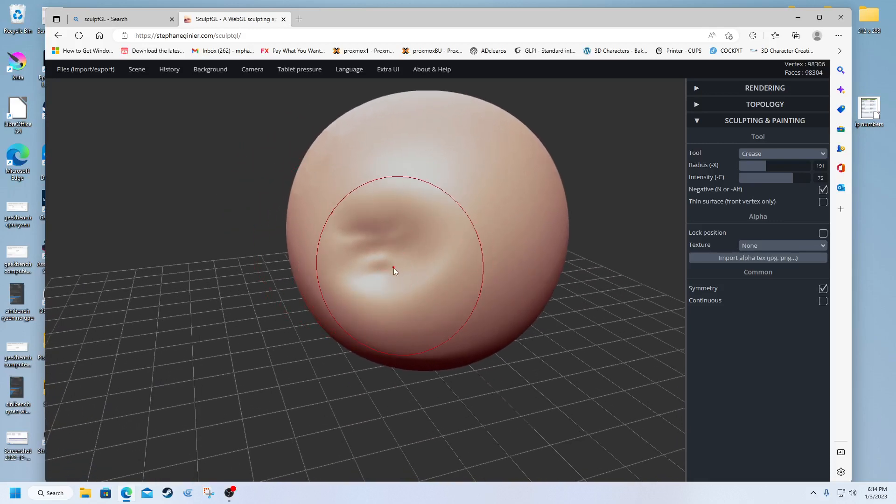
pyautogui.moveTo(425, 246); pyautogui.dragTo(531, 213)
pyautogui.moveTo(425, 222); pyautogui.dragTo(510, 196)
pyautogui.moveTo(417, 266)
pyautogui.mouseDown()
pyautogui.moveTo(446, 274)
pyautogui.moveTo(527, 243)
pyautogui.moveTo(444, 268)
pyautogui.moveTo(541, 260)
pyautogui.mouseUp()
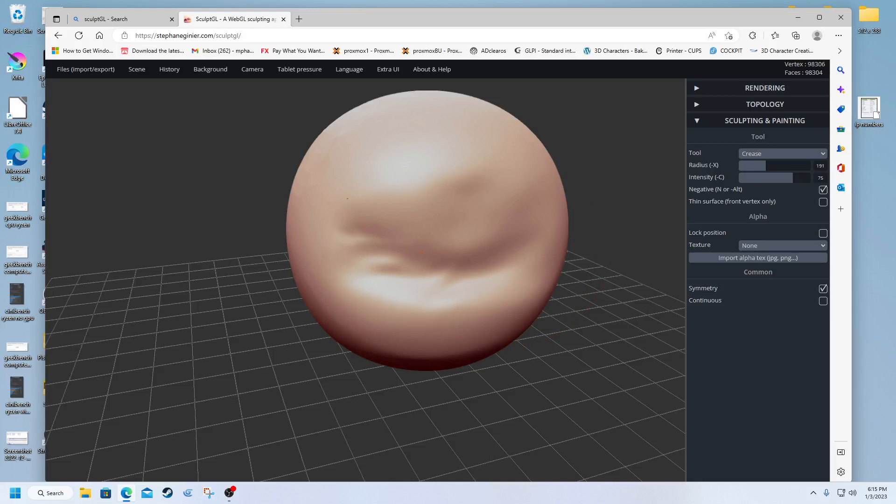
pyautogui.moveTo(422, 252); pyautogui.dragTo(506, 227)
pyautogui.moveTo(383, 227)
pyautogui.mouseDown()
pyautogui.moveTo(468, 217)
pyautogui.moveTo(499, 225)
pyautogui.mouseUp()
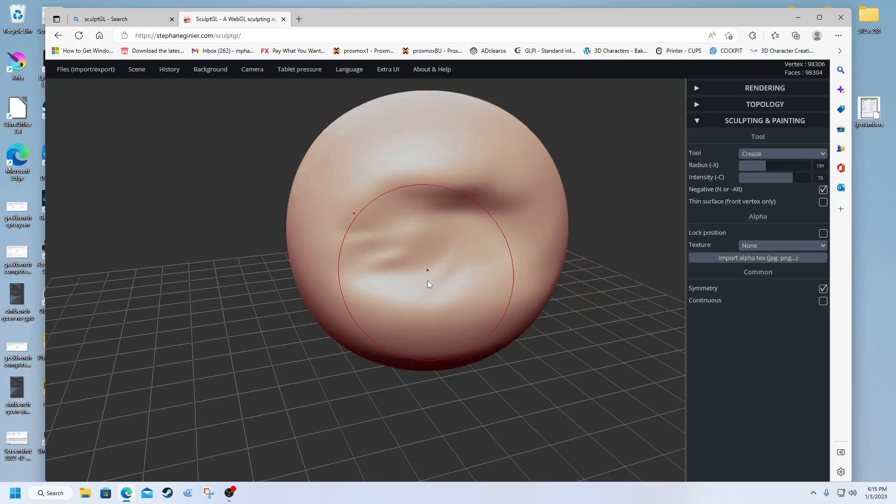
# Carve Crease strokes along the lower side of the head beneath the hollows.
pyautogui.moveTo(395, 338)
pyautogui.mouseDown()
pyautogui.moveTo(497, 328)
pyautogui.moveTo(529, 313)
pyautogui.moveTo(485, 309)
pyautogui.mouseUp()
pyautogui.moveTo(364, 320); pyautogui.dragTo(434, 322)
pyautogui.moveTo(363, 304); pyautogui.dragTo(415, 310)
pyautogui.moveTo(360, 320); pyautogui.dragTo(502, 341)
# Carve a deep horizontal groove across the lower front of the head with the Crease tool.
pyautogui.moveTo(485, 315); pyautogui.dragTo(620, 271, button='middle')
pyautogui.moveTo(477, 279)
pyautogui.mouseDown(button='right')
pyautogui.moveTo(511, 287)
pyautogui.moveTo(664, 234)
pyautogui.moveTo(652, 252)
pyautogui.moveTo(492, 256)
pyautogui.moveTo(372, 334)
pyautogui.moveTo(544, 264)
pyautogui.moveTo(536, 294)
pyautogui.mouseUp(button='right')
pyautogui.moveTo(410, 311)
pyautogui.mouseDown()
pyautogui.moveTo(295, 322)
pyautogui.moveTo(352, 359)
pyautogui.moveTo(393, 348)
pyautogui.mouseUp()
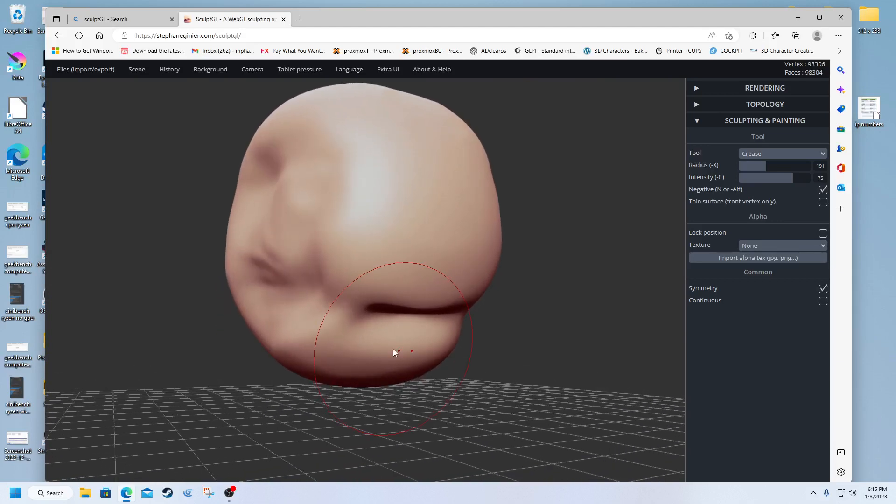
# Carve a second horizontal groove below the first, reducing the Crease radius to 140 and intensity to 39 for its outer end.
pyautogui.moveTo(378, 350)
pyautogui.mouseDown(button='right')
pyautogui.moveTo(278, 320)
pyautogui.moveTo(289, 345)
pyautogui.mouseUp(button='right')
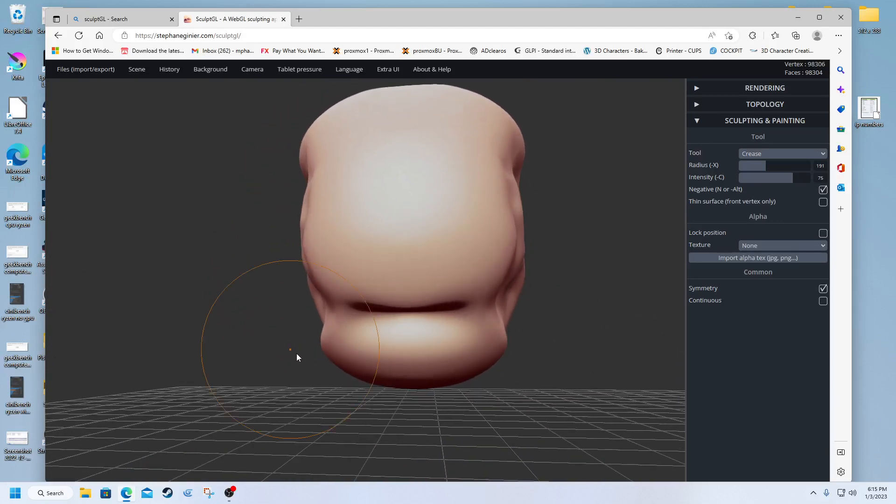
pyautogui.moveTo(363, 353); pyautogui.dragTo(447, 364)
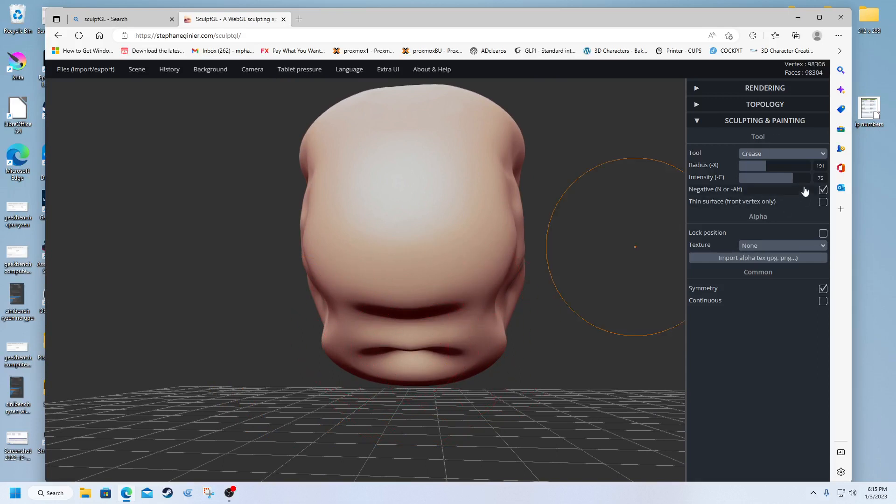
pyautogui.moveTo(793, 179)
pyautogui.mouseDown()
pyautogui.moveTo(757, 179)
pyautogui.moveTo(759, 171)
pyautogui.mouseUp()
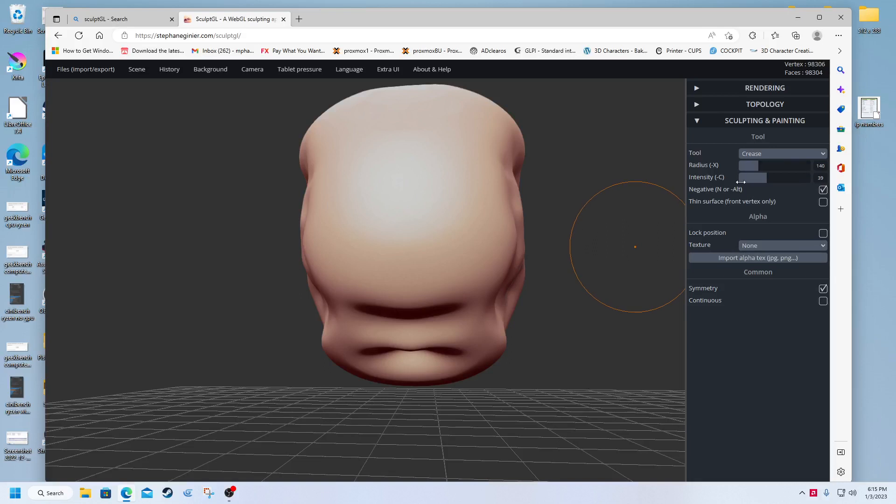
pyautogui.moveTo(327, 341)
pyautogui.mouseDown()
pyautogui.moveTo(401, 345)
pyautogui.moveTo(386, 365)
pyautogui.moveTo(400, 370)
pyautogui.moveTo(411, 364)
pyautogui.moveTo(405, 351)
pyautogui.mouseUp()
# Carve short downward creases into the middle of the head's side at radius 140 and intensity 39.
pyautogui.moveTo(380, 357)
pyautogui.mouseDown(button='right')
pyautogui.moveTo(430, 348)
pyautogui.moveTo(488, 362)
pyautogui.mouseUp(button='right')
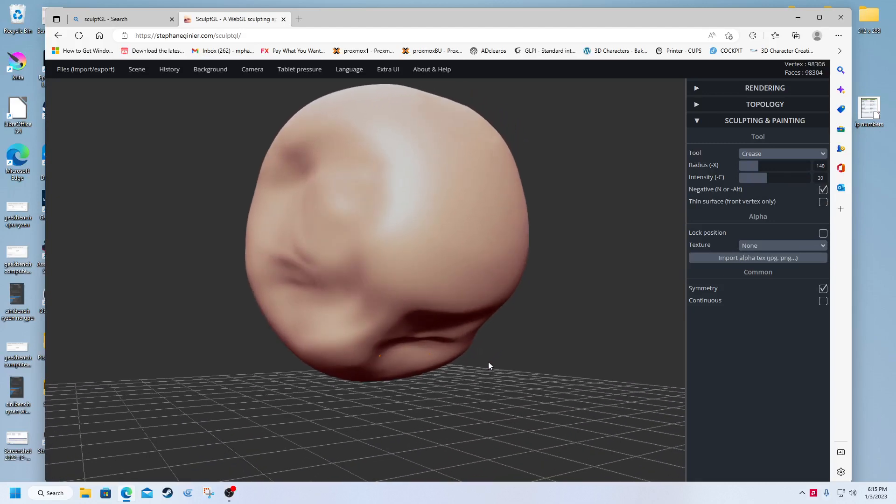
pyautogui.moveTo(285, 252); pyautogui.dragTo(323, 277)
pyautogui.moveTo(309, 240); pyautogui.dragTo(326, 274)
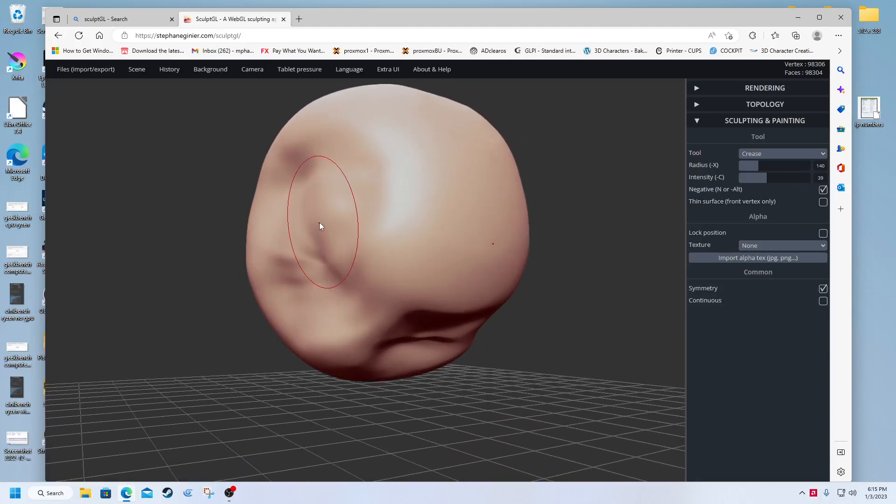
pyautogui.moveTo(318, 224); pyautogui.dragTo(324, 276)
# Crease a long curved line down the back and lower side of the head to shape the jaw area.
pyautogui.moveTo(324, 276)
pyautogui.mouseDown(button='right')
pyautogui.moveTo(225, 266)
pyautogui.moveTo(123, 280)
pyautogui.moveTo(416, 294)
pyautogui.mouseUp(button='right')
pyautogui.moveTo(320, 224)
pyautogui.mouseDown()
pyautogui.moveTo(320, 236)
pyautogui.moveTo(226, 256)
pyautogui.moveTo(191, 240)
pyautogui.moveTo(210, 304)
pyautogui.moveTo(248, 319)
pyautogui.moveTo(222, 277)
pyautogui.moveTo(225, 202)
pyautogui.moveTo(209, 216)
pyautogui.moveTo(232, 287)
pyautogui.moveTo(253, 311)
pyautogui.moveTo(183, 228)
pyautogui.moveTo(206, 196)
pyautogui.moveTo(208, 240)
pyautogui.moveTo(234, 299)
pyautogui.moveTo(261, 326)
pyautogui.moveTo(229, 210)
pyautogui.moveTo(247, 280)
pyautogui.moveTo(275, 308)
pyautogui.moveTo(300, 244)
pyautogui.moveTo(322, 245)
pyautogui.moveTo(329, 296)
pyautogui.moveTo(264, 290)
pyautogui.moveTo(286, 352)
pyautogui.moveTo(326, 348)
pyautogui.moveTo(308, 326)
pyautogui.moveTo(276, 326)
pyautogui.moveTo(269, 312)
pyautogui.mouseUp()
pyautogui.moveTo(269, 311)
pyautogui.mouseDown(button='right')
pyautogui.moveTo(131, 300)
pyautogui.moveTo(250, 302)
pyautogui.mouseUp(button='right')
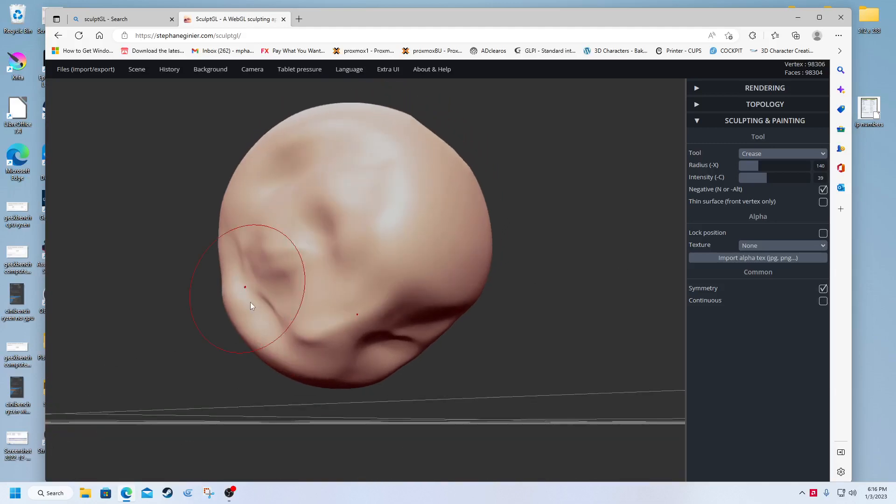
pyautogui.moveTo(317, 339)
pyautogui.mouseDown()
pyautogui.moveTo(319, 333)
pyautogui.moveTo(306, 332)
pyautogui.moveTo(315, 320)
pyautogui.mouseUp()
# Carve a groove across the upper front of the head under the brow and hollow out both eye sockets.
pyautogui.moveTo(315, 320); pyautogui.dragTo(169, 357, button='right')
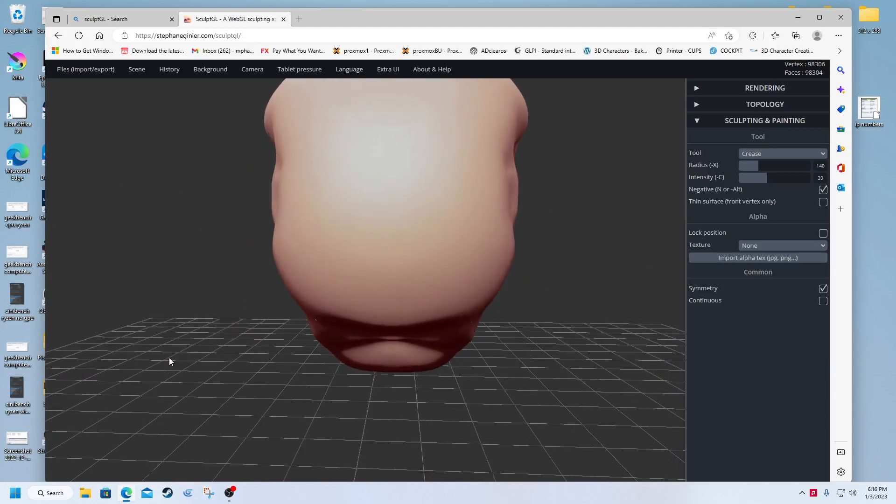
pyautogui.moveTo(325, 241)
pyautogui.mouseDown(button='right')
pyautogui.moveTo(368, 226)
pyautogui.moveTo(398, 236)
pyautogui.moveTo(380, 259)
pyautogui.moveTo(405, 277)
pyautogui.moveTo(522, 242)
pyautogui.moveTo(545, 300)
pyautogui.moveTo(551, 270)
pyautogui.mouseUp(button='right')
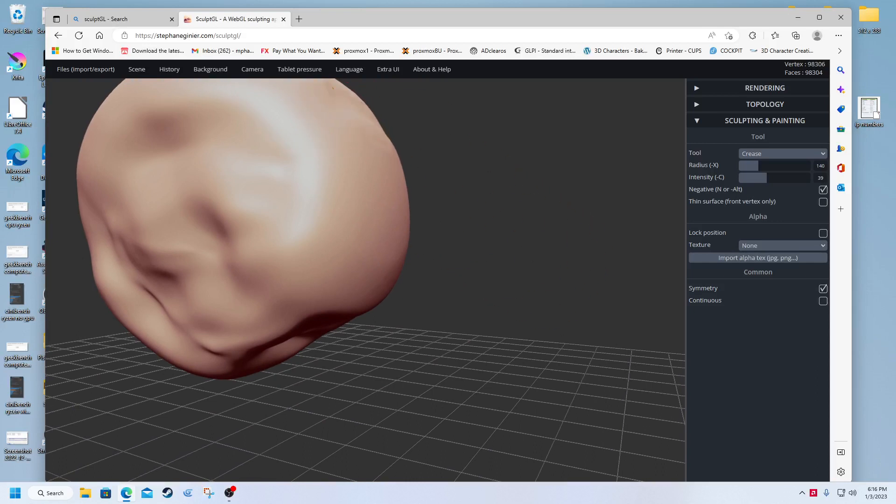
pyautogui.moveTo(332, 88)
pyautogui.mouseDown()
pyautogui.moveTo(260, 116)
pyautogui.moveTo(326, 85)
pyautogui.moveTo(263, 98)
pyautogui.moveTo(322, 98)
pyautogui.moveTo(302, 106)
pyautogui.moveTo(245, 111)
pyautogui.mouseUp()
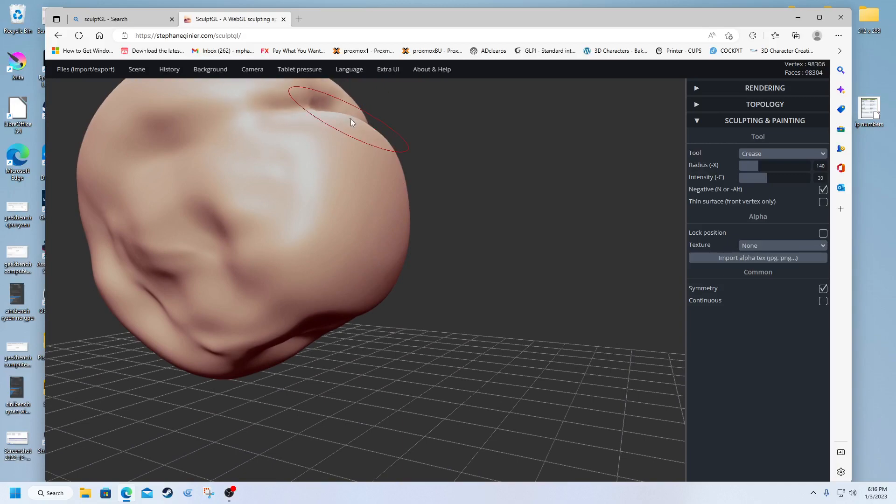
pyautogui.moveTo(351, 118)
pyautogui.mouseDown(button='right')
pyautogui.moveTo(245, 195)
pyautogui.moveTo(220, 202)
pyautogui.moveTo(213, 176)
pyautogui.mouseUp(button='right')
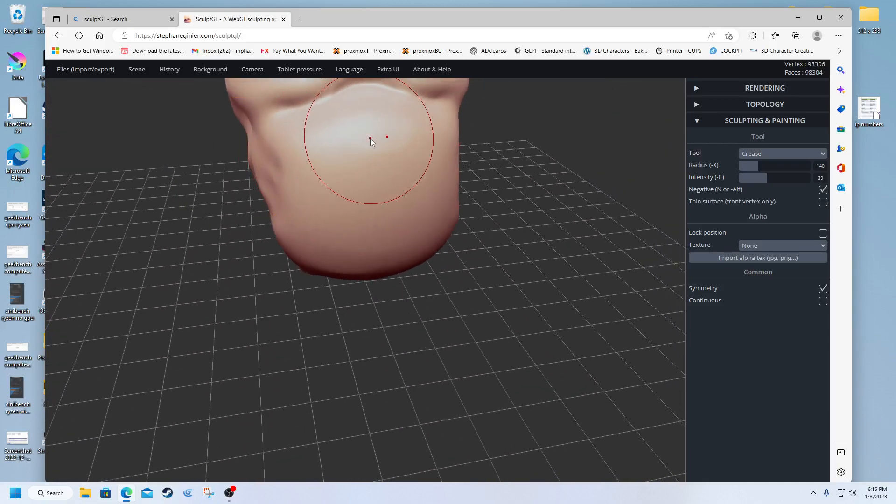
pyautogui.moveTo(374, 135)
pyautogui.mouseDown(button='right')
pyautogui.moveTo(356, 272)
pyautogui.moveTo(368, 284)
pyautogui.moveTo(399, 275)
pyautogui.mouseUp(button='right')
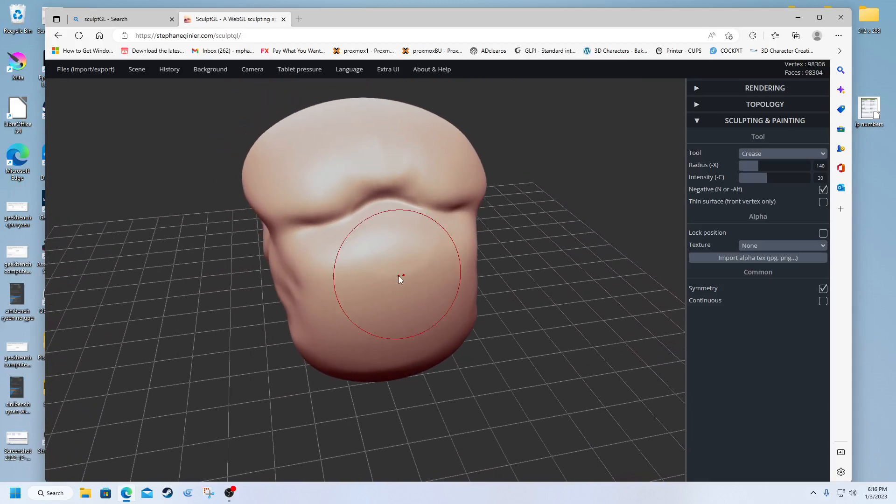
pyautogui.moveTo(281, 201)
pyautogui.mouseDown()
pyautogui.moveTo(344, 204)
pyautogui.moveTo(283, 204)
pyautogui.moveTo(344, 205)
pyautogui.moveTo(284, 204)
pyautogui.moveTo(314, 213)
pyautogui.mouseUp()
pyautogui.moveTo(272, 211)
pyautogui.mouseDown(button='right')
pyautogui.moveTo(290, 222)
pyautogui.moveTo(384, 194)
pyautogui.moveTo(258, 242)
pyautogui.moveTo(215, 200)
pyautogui.moveTo(214, 222)
pyautogui.moveTo(248, 223)
pyautogui.moveTo(202, 219)
pyautogui.mouseUp(button='right')
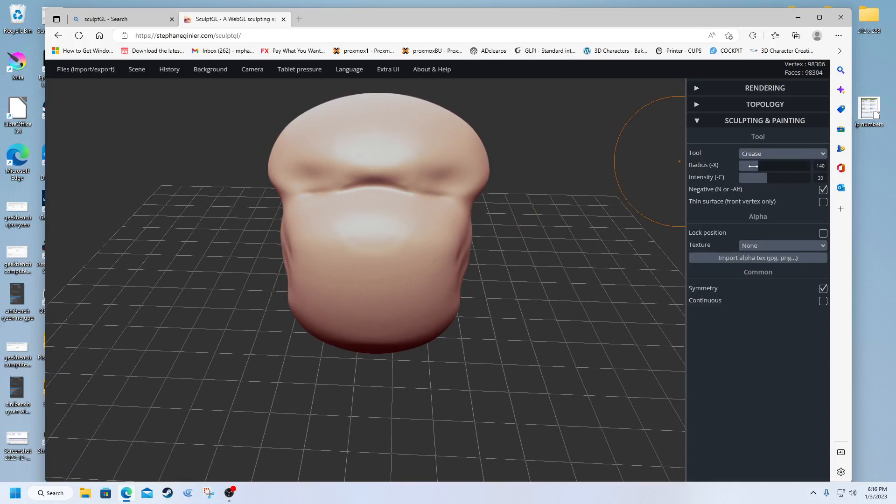
# Set the Crease radius to 47 and intensity to 21, and carve the eyelid outlines and inner detail of both eyes.
pyautogui.moveTo(752, 166); pyautogui.dragTo(745, 168)
pyautogui.scroll(5, 393, 163)
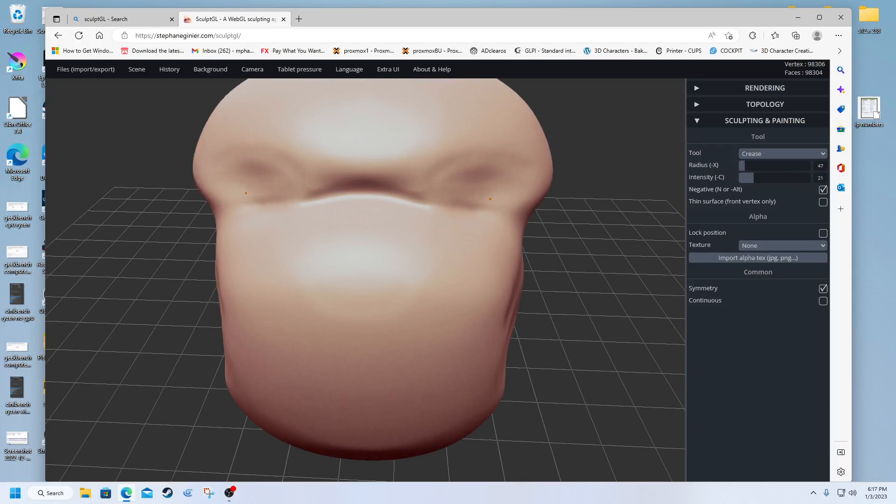
pyautogui.moveTo(294, 184); pyautogui.dragTo(245, 196)
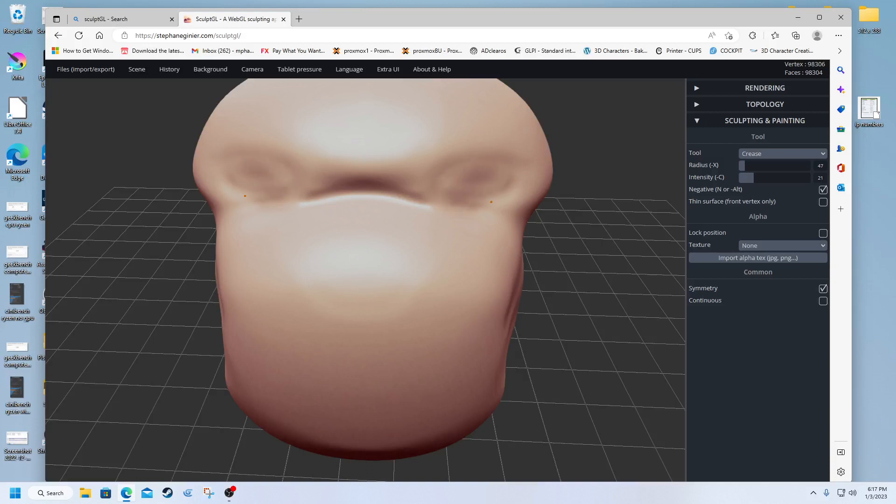
pyautogui.moveTo(273, 155); pyautogui.dragTo(306, 179)
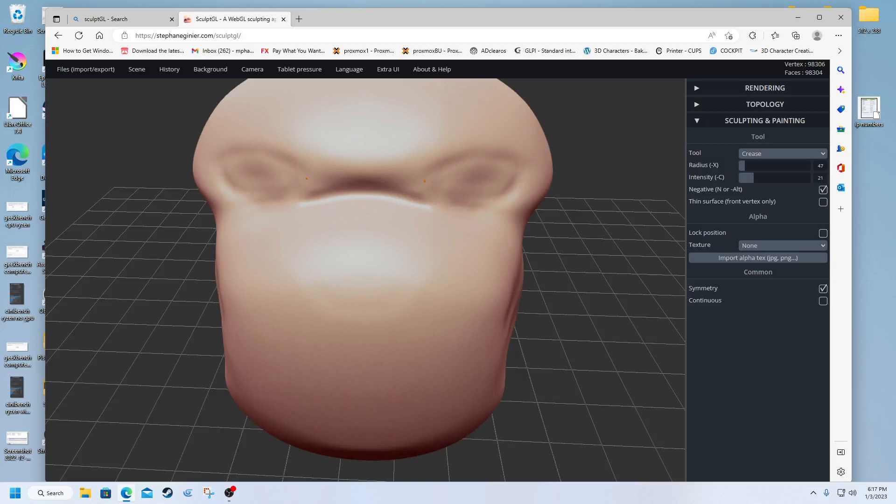
pyautogui.moveTo(263, 198); pyautogui.dragTo(227, 183)
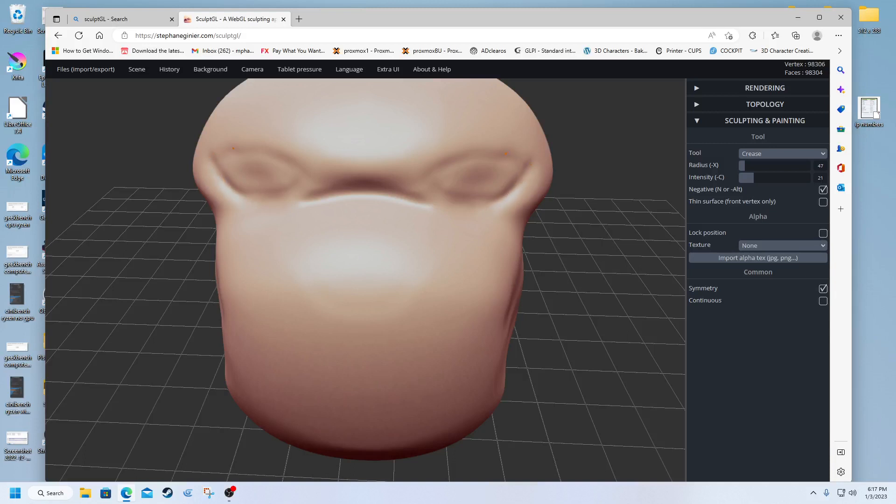
pyautogui.moveTo(290, 162); pyautogui.dragTo(308, 175)
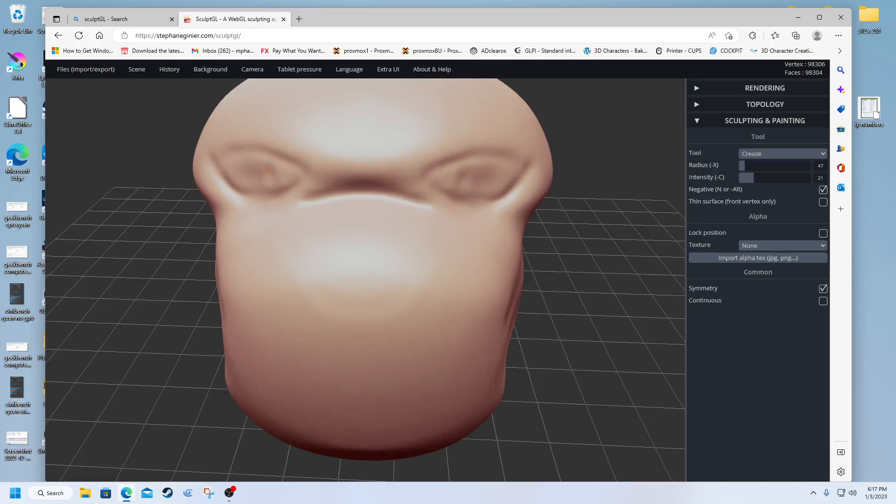
pyautogui.moveTo(480, 172); pyautogui.dragTo(496, 168)
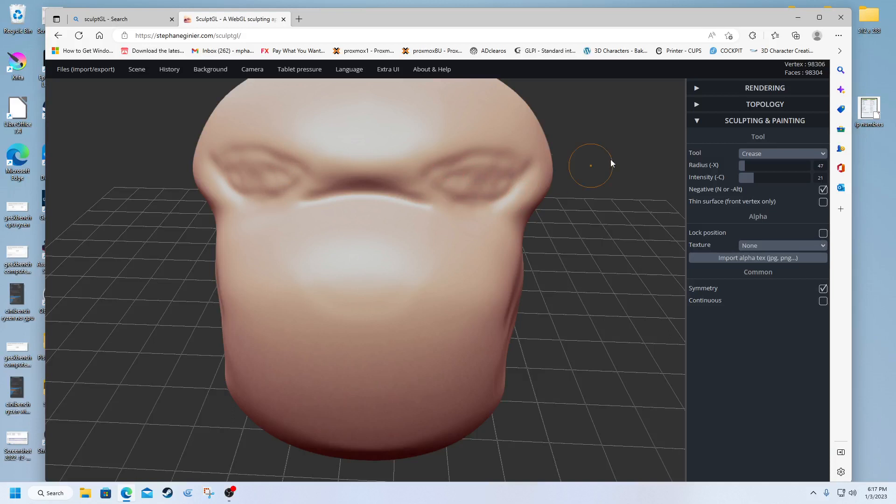
# Soften the creases in both eyes using the Smooth tool with radius 56 and intensity 16.
pyautogui.click(799, 160)
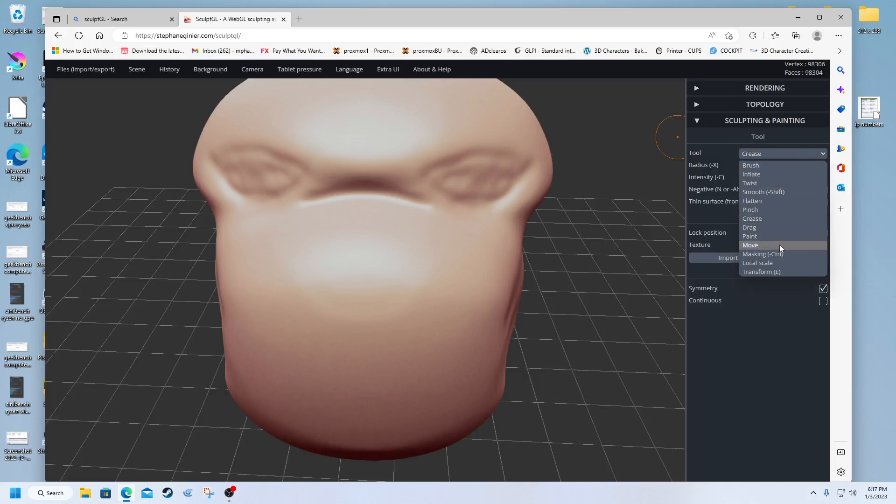
pyautogui.click(760, 193)
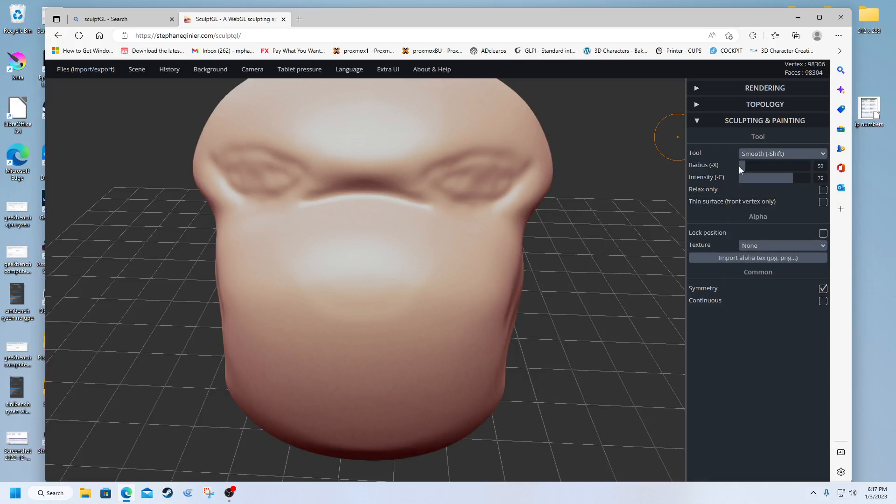
pyautogui.moveTo(743, 166); pyautogui.dragTo(756, 176)
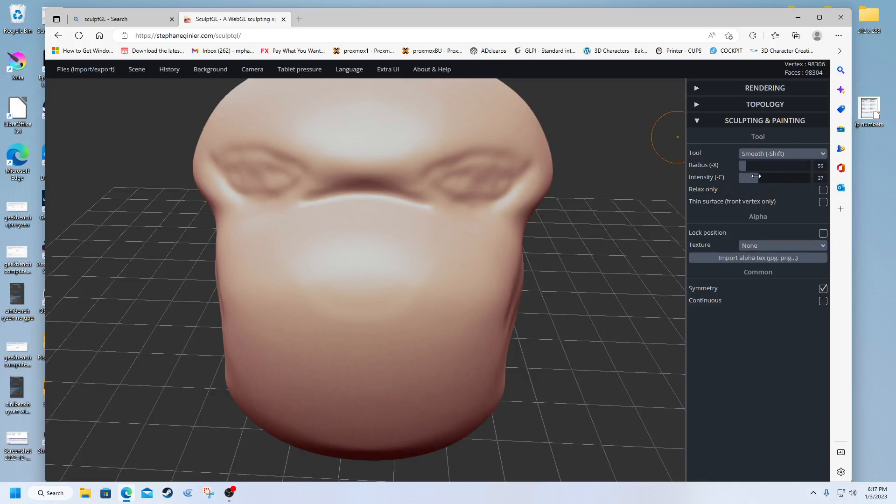
pyautogui.moveTo(453, 187)
pyautogui.mouseDown()
pyautogui.moveTo(443, 186)
pyautogui.moveTo(474, 173)
pyautogui.moveTo(501, 188)
pyautogui.mouseUp()
pyautogui.moveTo(446, 189); pyautogui.dragTo(478, 192)
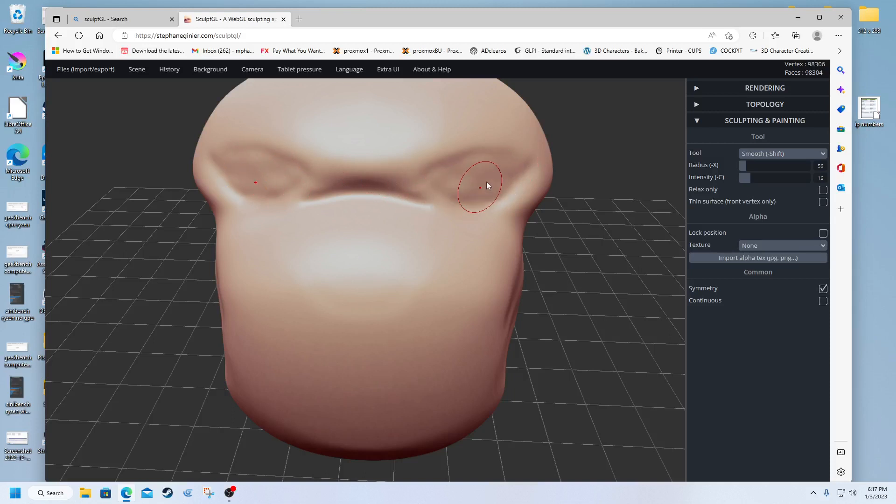
# Inflate the inner area of both eyes slightly and soften it using the Smooth tool with radius 56 and intensity 16.
pyautogui.click(771, 155)
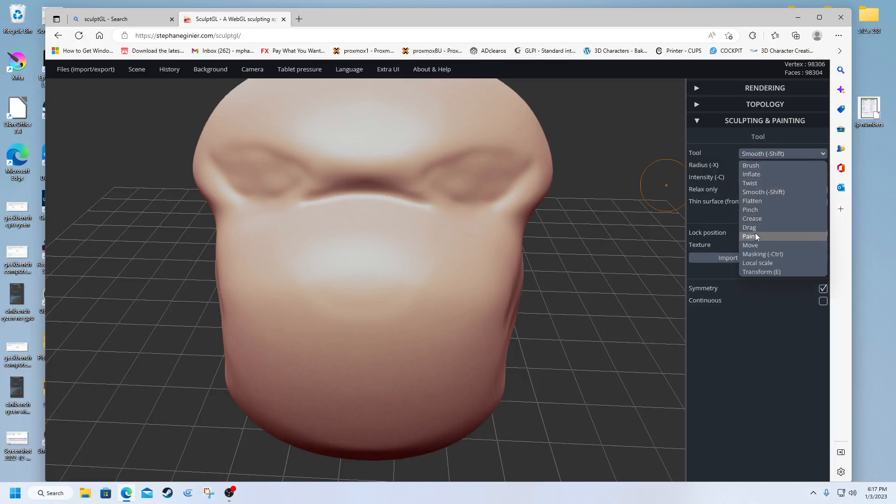
pyautogui.click(758, 177)
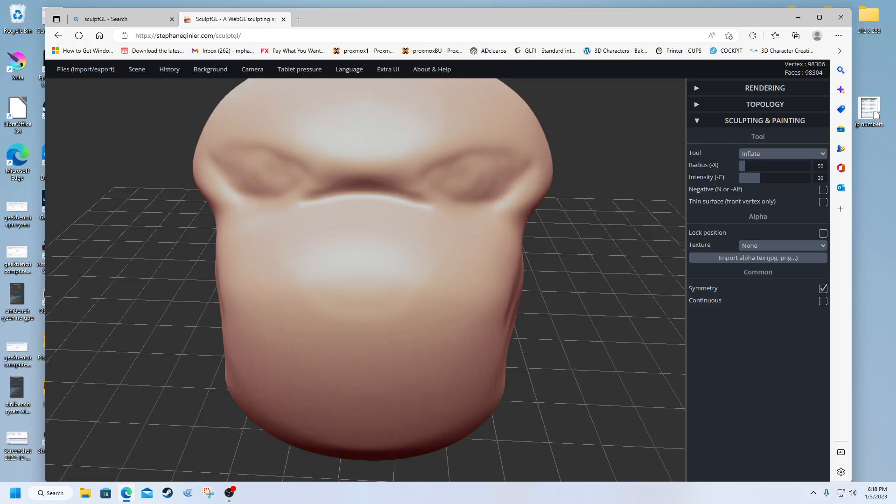
pyautogui.click(766, 158)
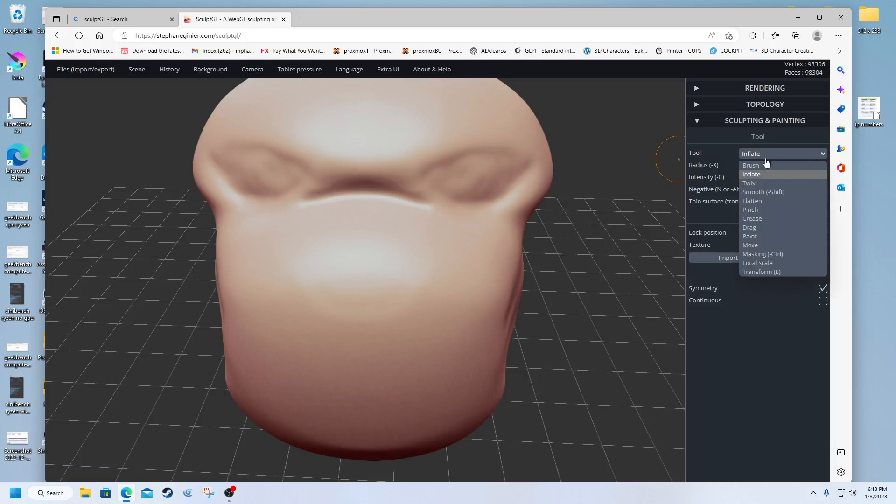
pyautogui.click(762, 192)
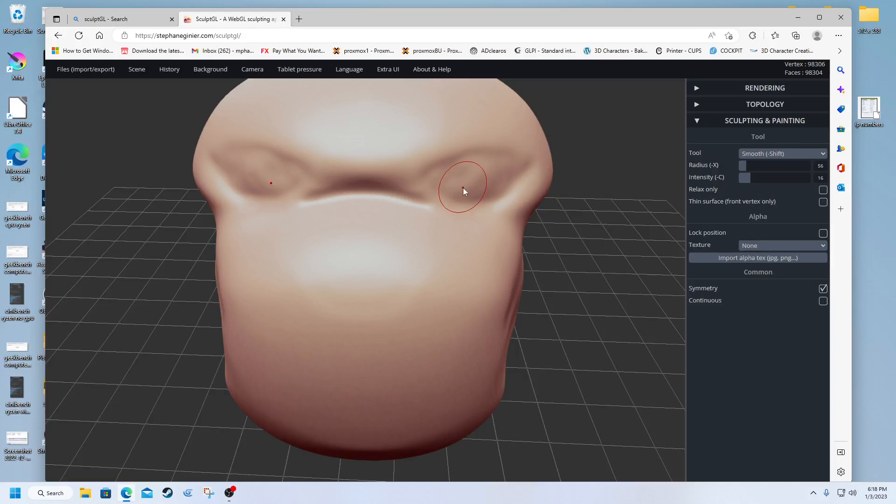
pyautogui.moveTo(463, 188); pyautogui.dragTo(473, 184)
pyautogui.doubleClick(467, 181)
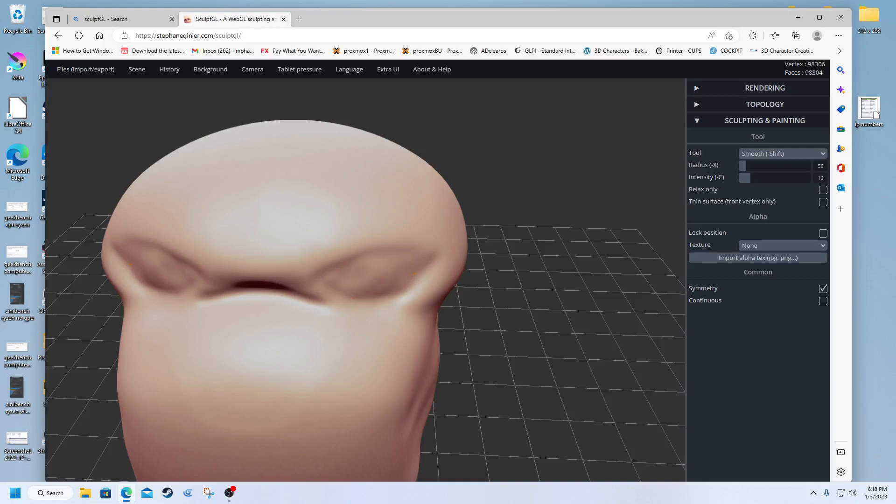
# Build up a raised ear bump on each upper side of the head using the Brush tool with radius 50 and intensity 50.
pyautogui.moveTo(414, 274)
pyautogui.mouseDown()
pyautogui.moveTo(343, 279)
pyautogui.moveTo(363, 274)
pyautogui.mouseUp()
pyautogui.scroll(-4, 381, 247)
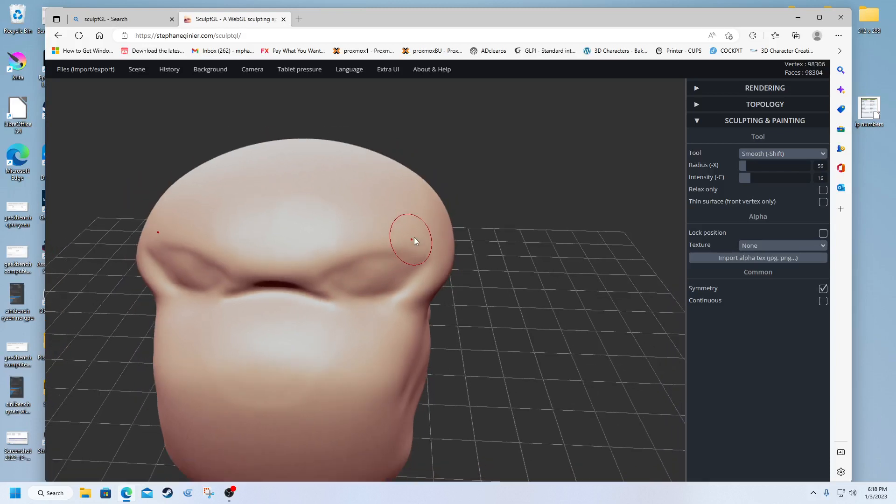
pyautogui.click(766, 156)
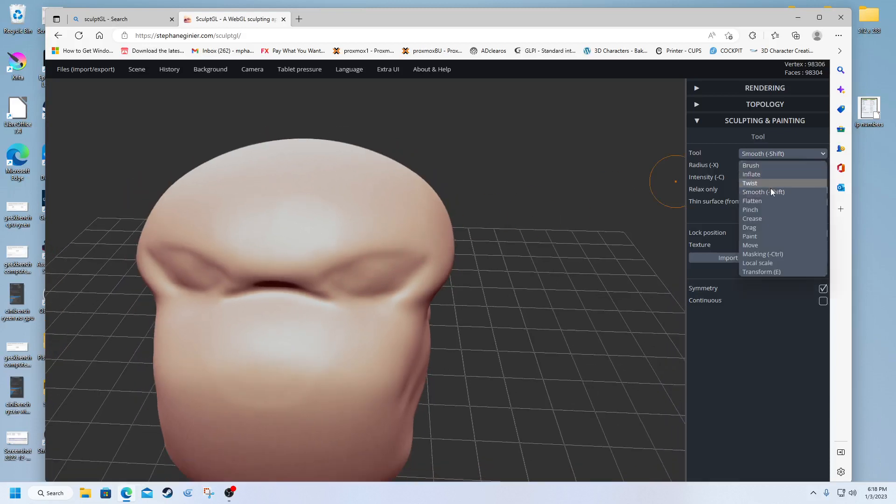
pyautogui.click(763, 165)
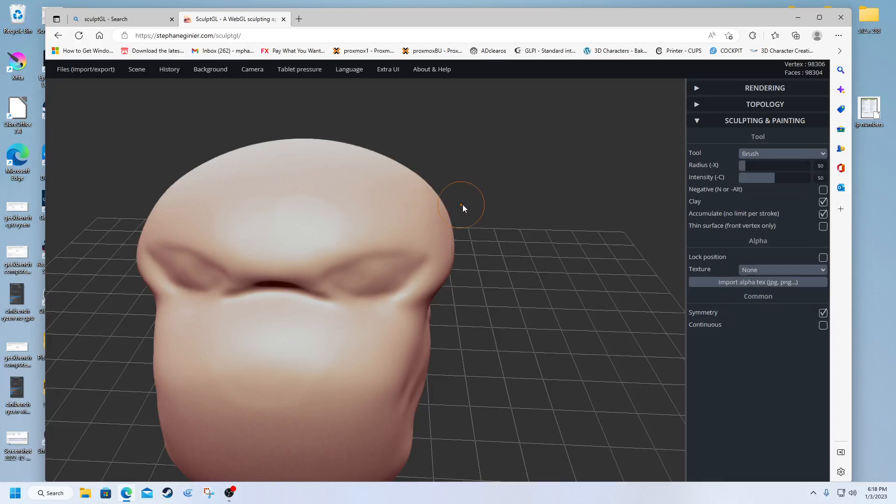
pyautogui.moveTo(469, 203)
pyautogui.mouseDown()
pyautogui.moveTo(447, 232)
pyautogui.moveTo(368, 219)
pyautogui.moveTo(381, 206)
pyautogui.moveTo(360, 195)
pyautogui.moveTo(466, 219)
pyautogui.mouseUp()
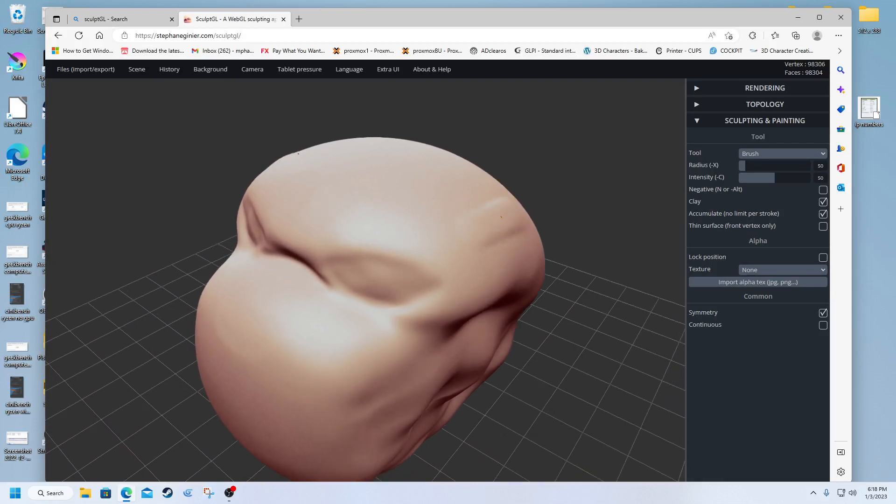
pyautogui.moveTo(470, 214); pyautogui.dragTo(500, 196)
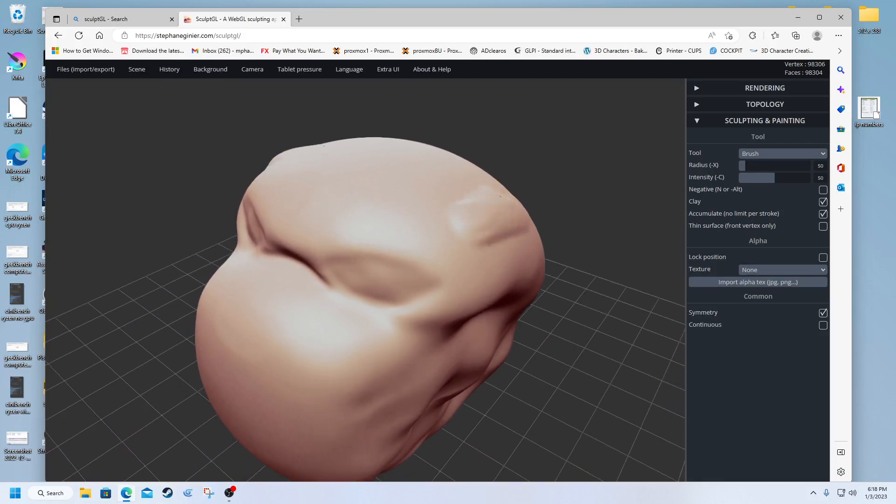
pyautogui.moveTo(453, 216)
pyautogui.mouseDown()
pyautogui.moveTo(506, 212)
pyautogui.moveTo(460, 222)
pyautogui.moveTo(519, 229)
pyautogui.mouseUp()
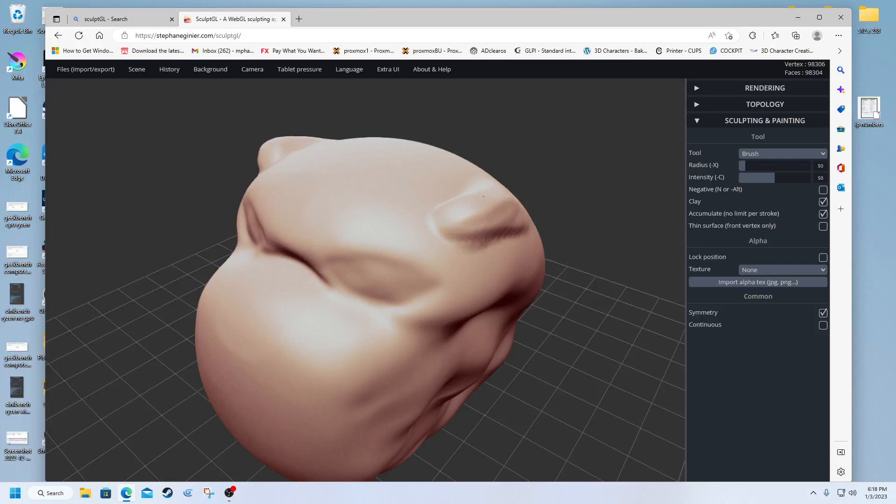
pyautogui.moveTo(455, 216); pyautogui.dragTo(507, 212)
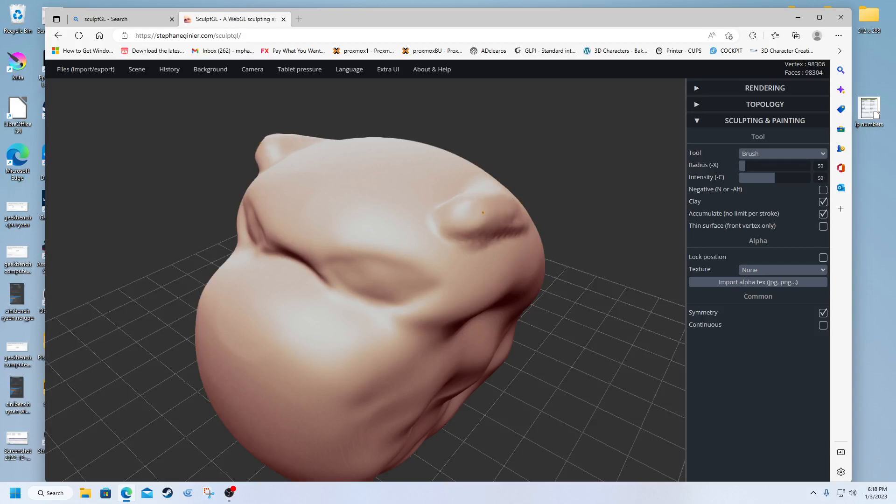
# Switch to the Drag tool with radius 150 and bring the ear bumps into a front three-quarter view.
pyautogui.moveTo(482, 227)
pyautogui.mouseDown(button='right')
pyautogui.moveTo(569, 196)
pyautogui.moveTo(603, 168)
pyautogui.moveTo(590, 224)
pyautogui.moveTo(574, 217)
pyautogui.moveTo(579, 211)
pyautogui.mouseUp(button='right')
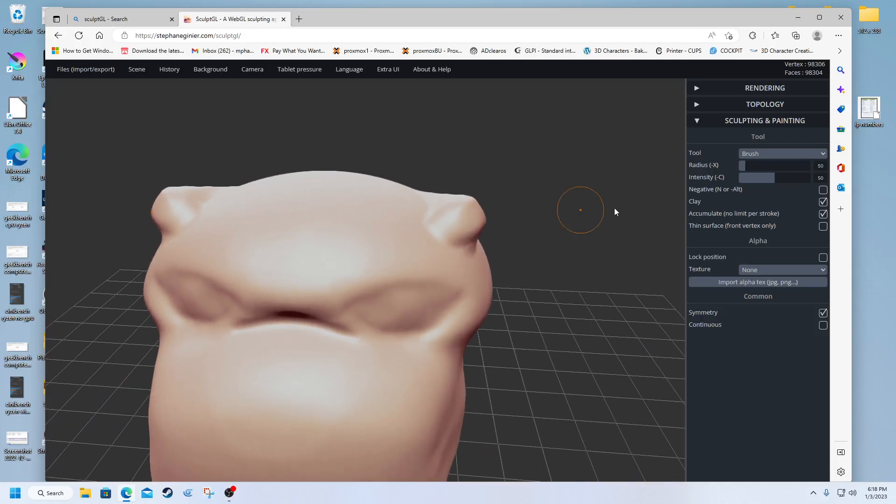
pyautogui.click(764, 158)
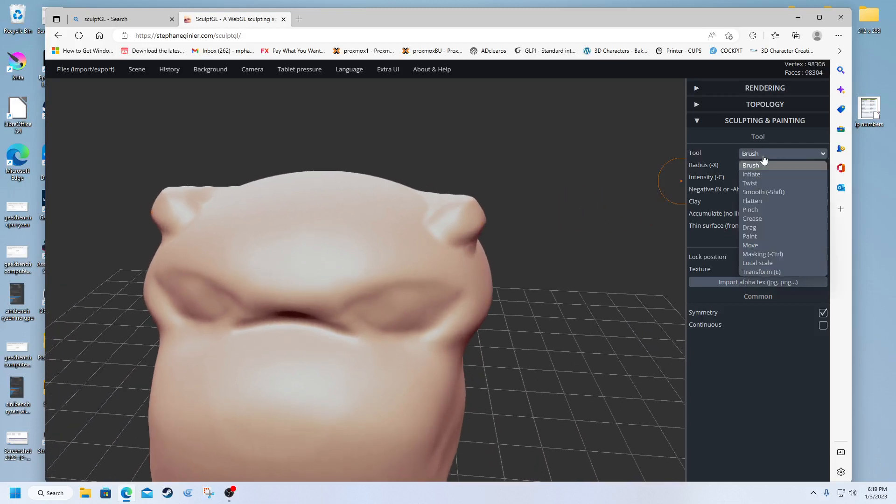
pyautogui.click(761, 229)
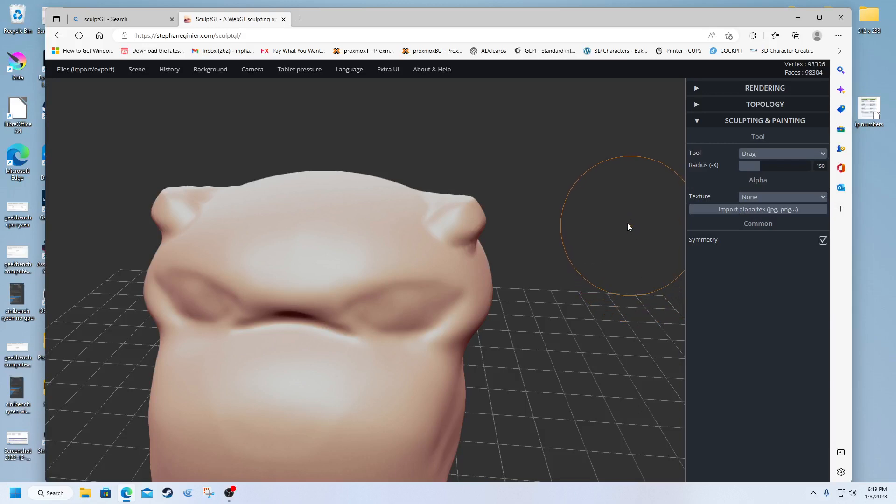
pyautogui.moveTo(450, 200)
pyautogui.mouseDown(button='right')
pyautogui.moveTo(397, 211)
pyautogui.moveTo(279, 203)
pyautogui.moveTo(260, 230)
pyautogui.moveTo(419, 256)
pyautogui.mouseUp(button='right')
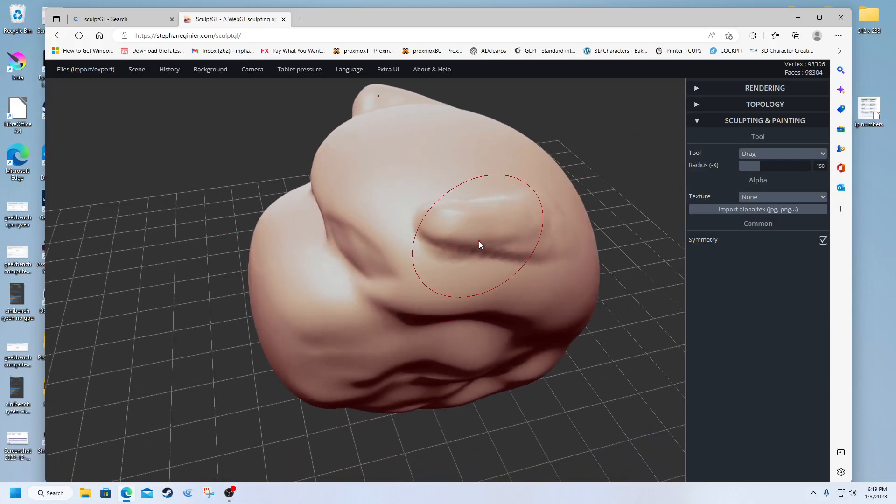
pyautogui.moveTo(481, 235); pyautogui.dragTo(610, 178, button='right')
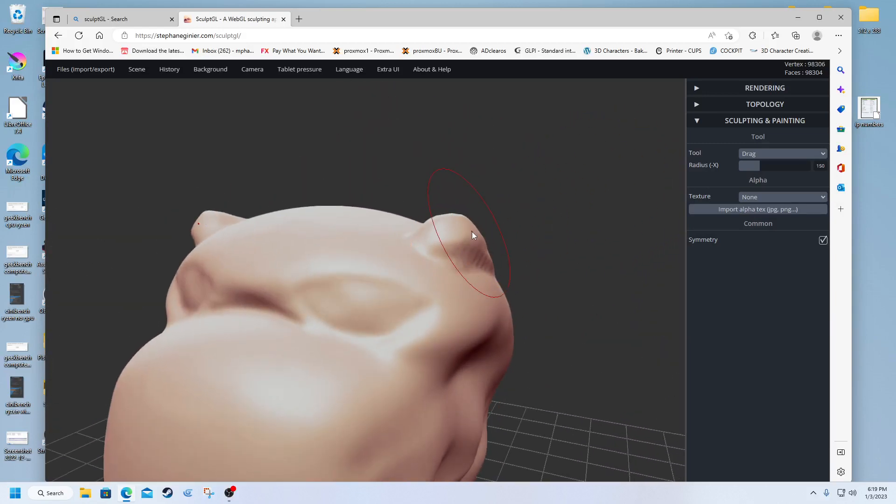
pyautogui.moveTo(472, 231)
pyautogui.mouseDown()
pyautogui.moveTo(483, 192)
pyautogui.moveTo(546, 124)
pyautogui.moveTo(616, 184)
pyautogui.moveTo(583, 154)
pyautogui.moveTo(518, 136)
pyautogui.moveTo(531, 115)
pyautogui.moveTo(477, 192)
pyautogui.moveTo(578, 134)
pyautogui.moveTo(542, 147)
pyautogui.moveTo(554, 112)
pyautogui.mouseUp()
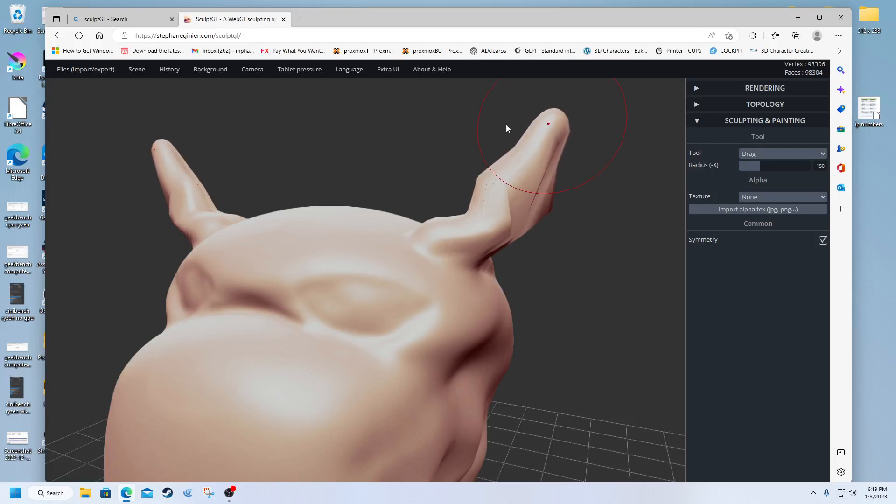
pyautogui.press('ctrl')
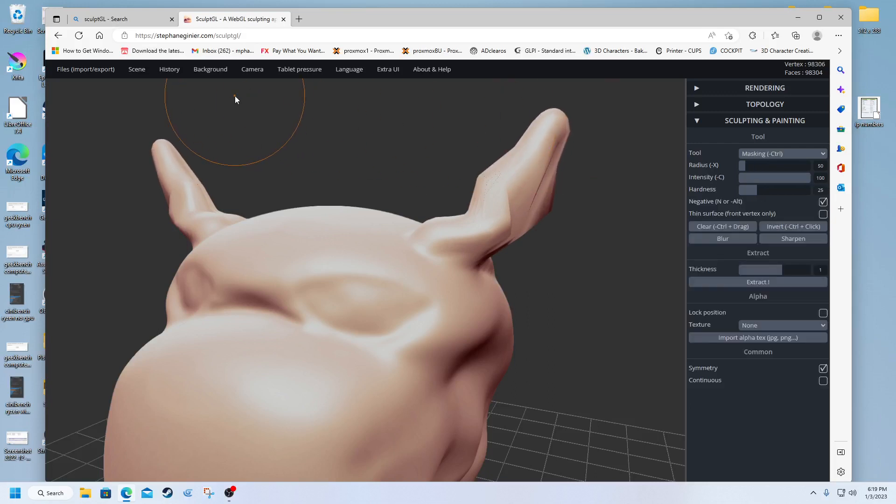
pyautogui.hotkey('ctrl', 'z')
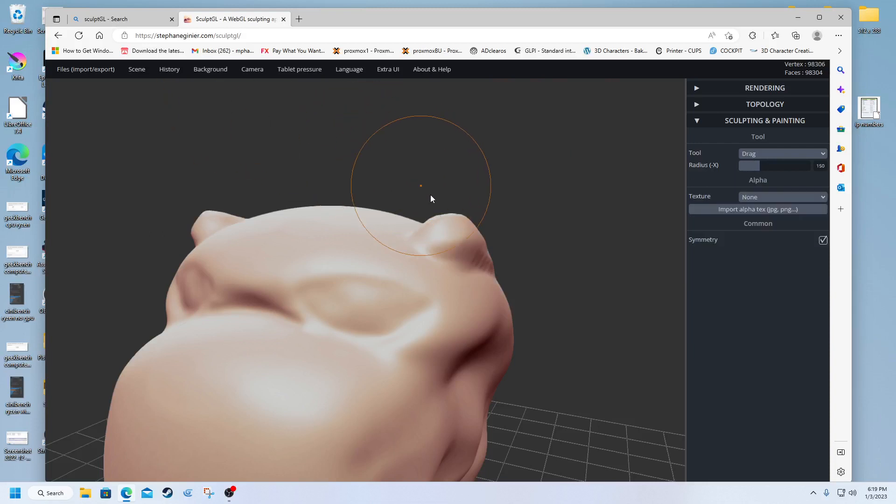
# Pull both ear bumps outward and down into long ears drooping along the sides of the head.
pyautogui.moveTo(466, 225)
pyautogui.mouseDown()
pyautogui.moveTo(523, 236)
pyautogui.moveTo(581, 322)
pyautogui.moveTo(587, 420)
pyautogui.moveTo(573, 479)
pyautogui.mouseUp()
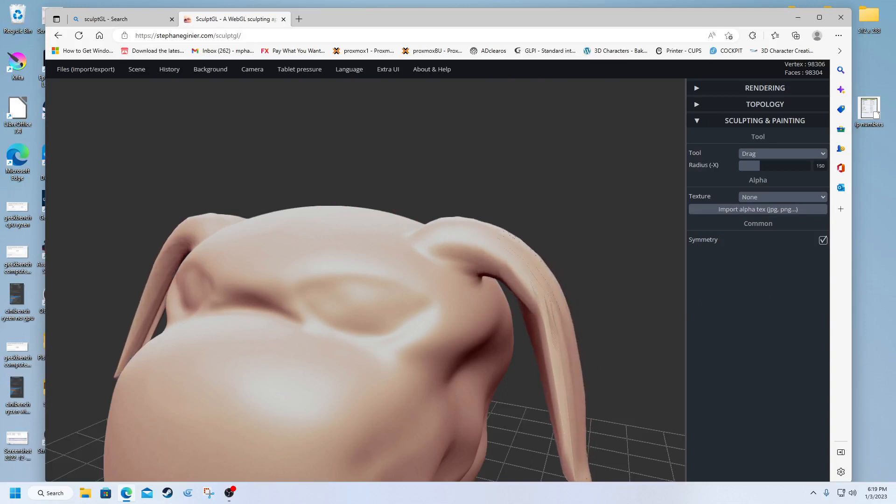
pyautogui.moveTo(586, 463)
pyautogui.mouseDown(button='right')
pyautogui.moveTo(427, 443)
pyautogui.moveTo(418, 463)
pyautogui.moveTo(457, 464)
pyautogui.moveTo(395, 466)
pyautogui.moveTo(469, 461)
pyautogui.mouseUp(button='right')
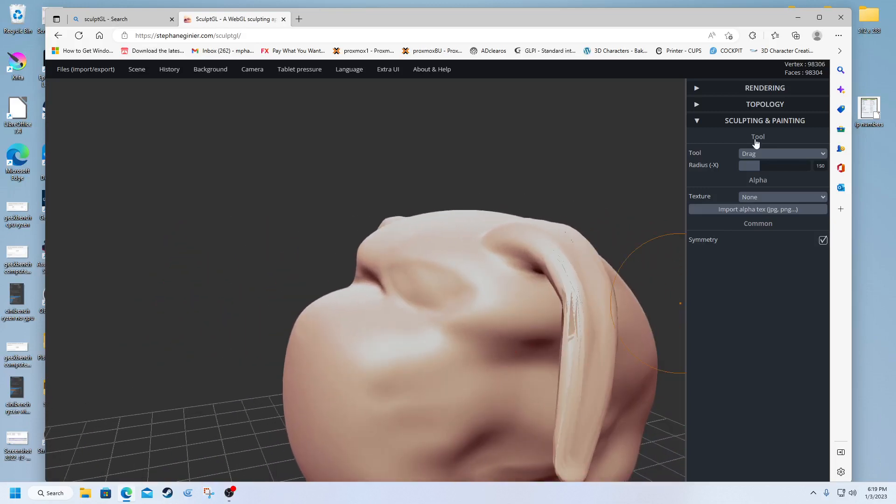
# Thicken the front and inner faces of both drooping ears from base to tip using the Brush tool with radius 50 and intensity 50.
pyautogui.click(782, 158)
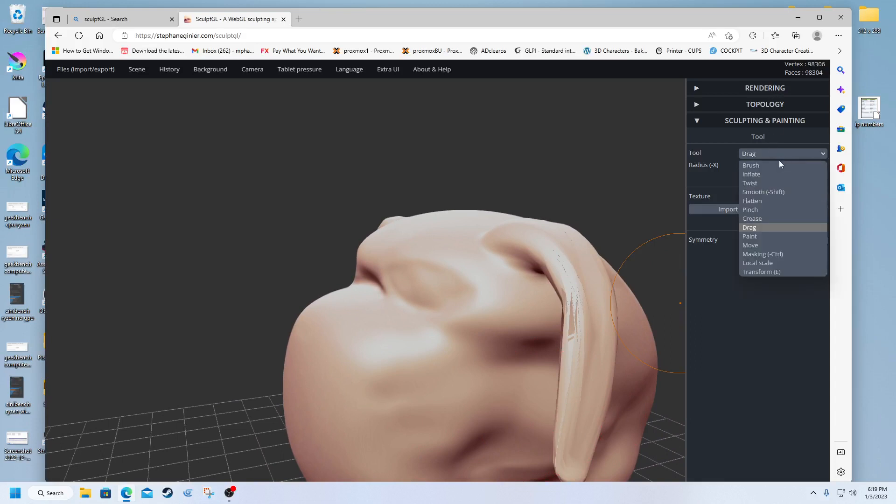
pyautogui.click(770, 168)
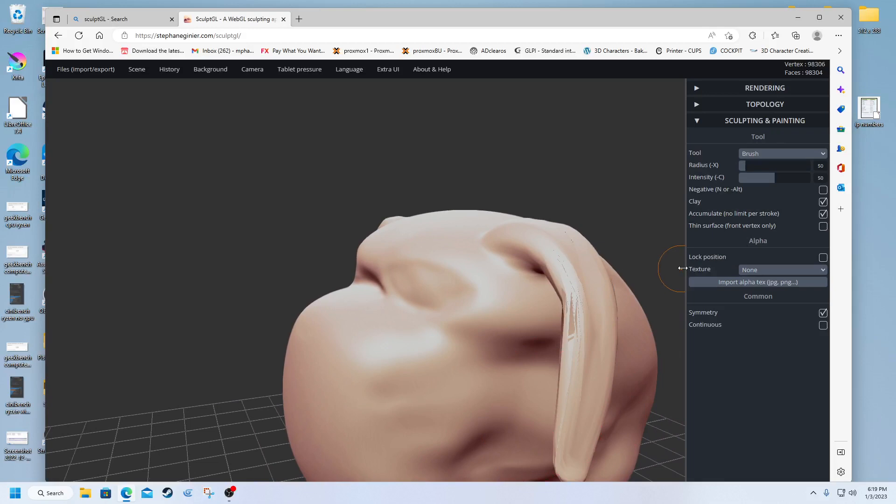
pyautogui.moveTo(653, 214); pyautogui.dragTo(682, 197, button='right')
pyautogui.moveTo(491, 252)
pyautogui.mouseDown()
pyautogui.moveTo(544, 280)
pyautogui.moveTo(555, 355)
pyautogui.moveTo(554, 346)
pyautogui.mouseUp()
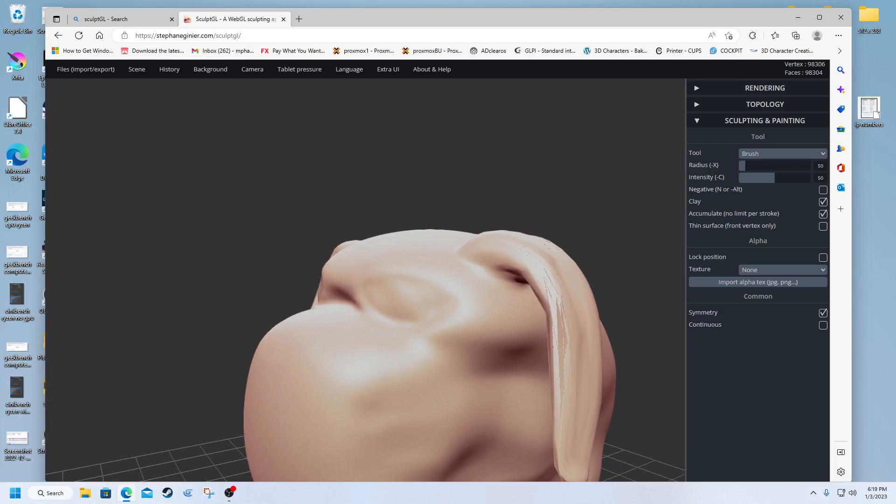
pyautogui.moveTo(558, 380); pyautogui.dragTo(565, 431)
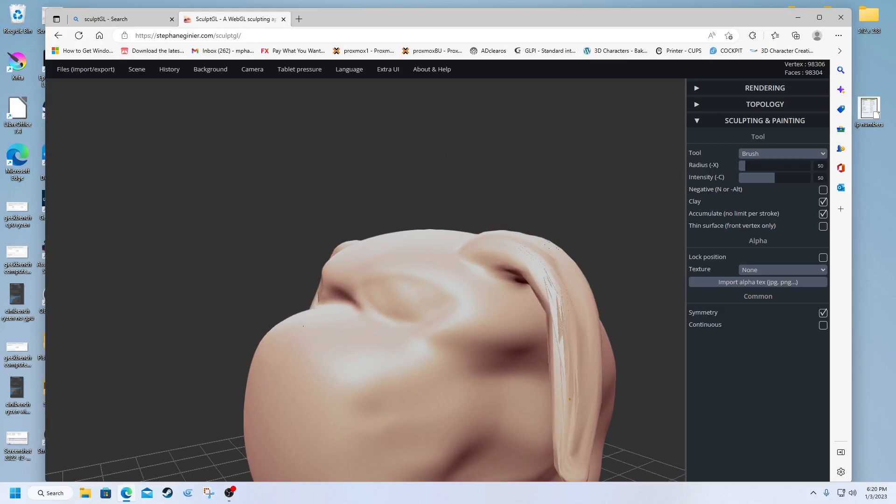
pyautogui.moveTo(570, 398)
pyautogui.mouseDown()
pyautogui.moveTo(558, 332)
pyautogui.moveTo(536, 289)
pyautogui.moveTo(499, 254)
pyautogui.moveTo(541, 322)
pyautogui.moveTo(552, 370)
pyautogui.mouseUp()
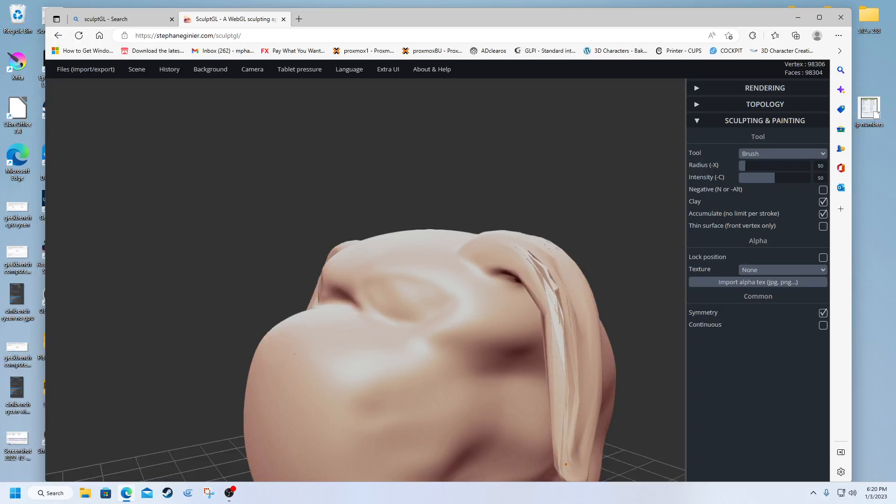
pyautogui.moveTo(565, 464); pyautogui.dragTo(554, 391)
pyautogui.moveTo(538, 316)
pyautogui.mouseDown()
pyautogui.moveTo(536, 267)
pyautogui.moveTo(488, 269)
pyautogui.moveTo(504, 277)
pyautogui.moveTo(544, 364)
pyautogui.mouseUp()
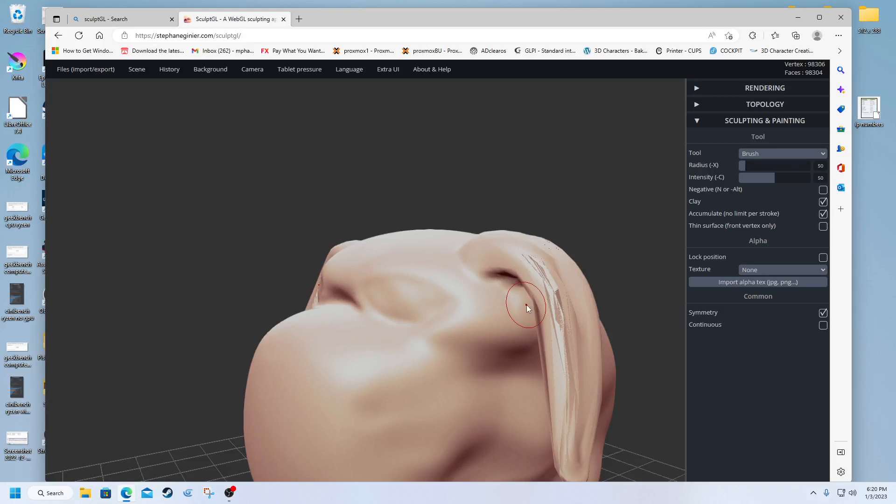
pyautogui.moveTo(527, 308); pyautogui.dragTo(615, 309, button='right')
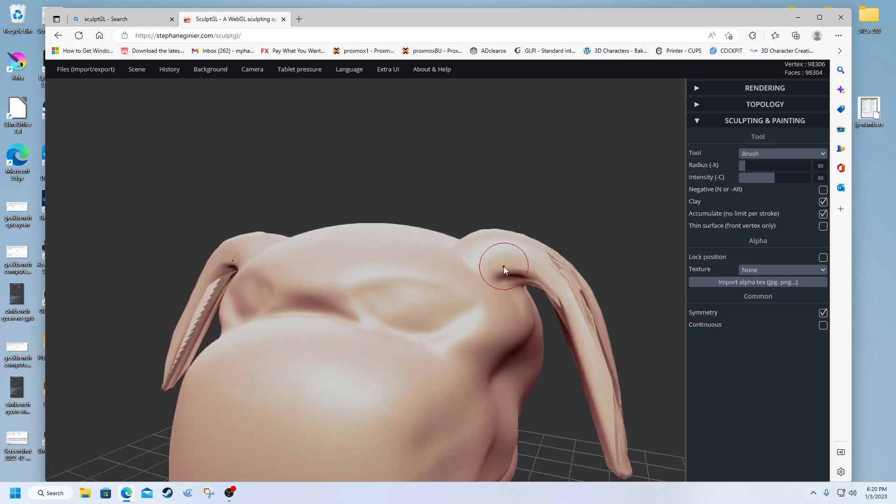
pyautogui.moveTo(504, 269)
pyautogui.mouseDown()
pyautogui.moveTo(571, 280)
pyautogui.moveTo(611, 431)
pyautogui.moveTo(587, 324)
pyautogui.moveTo(546, 270)
pyautogui.moveTo(494, 263)
pyautogui.moveTo(546, 266)
pyautogui.moveTo(596, 354)
pyautogui.moveTo(609, 424)
pyautogui.moveTo(555, 276)
pyautogui.moveTo(521, 262)
pyautogui.moveTo(589, 348)
pyautogui.moveTo(602, 400)
pyautogui.mouseUp()
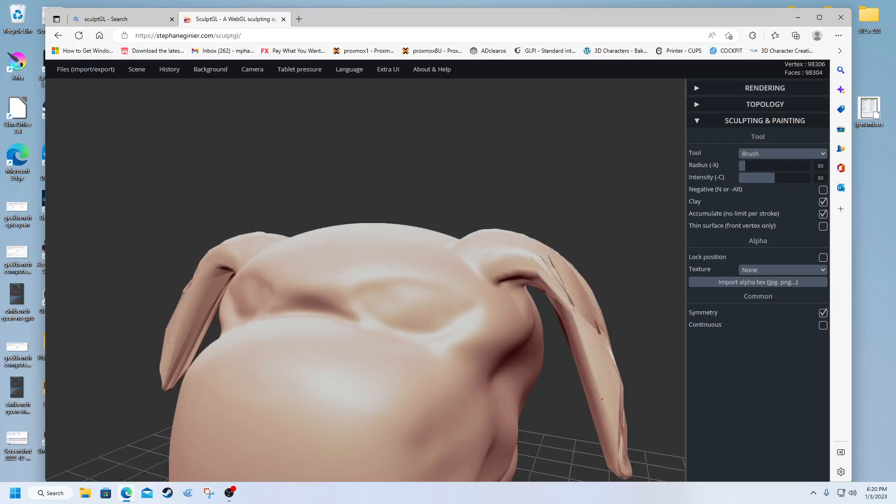
# Add clay along the back of both ears and where their bases join the head using the Brush tool.
pyautogui.moveTo(619, 469)
pyautogui.mouseDown(button='right')
pyautogui.moveTo(541, 444)
pyautogui.moveTo(441, 433)
pyautogui.moveTo(440, 444)
pyautogui.moveTo(537, 397)
pyautogui.moveTo(545, 354)
pyautogui.moveTo(458, 334)
pyautogui.moveTo(312, 197)
pyautogui.moveTo(406, 271)
pyautogui.moveTo(352, 292)
pyautogui.moveTo(118, 346)
pyautogui.mouseUp(button='right')
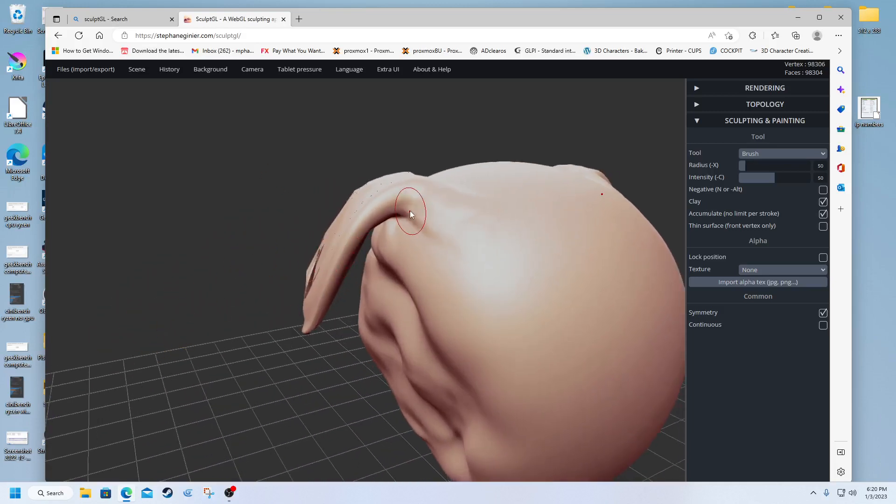
pyautogui.moveTo(397, 202); pyautogui.dragTo(352, 237)
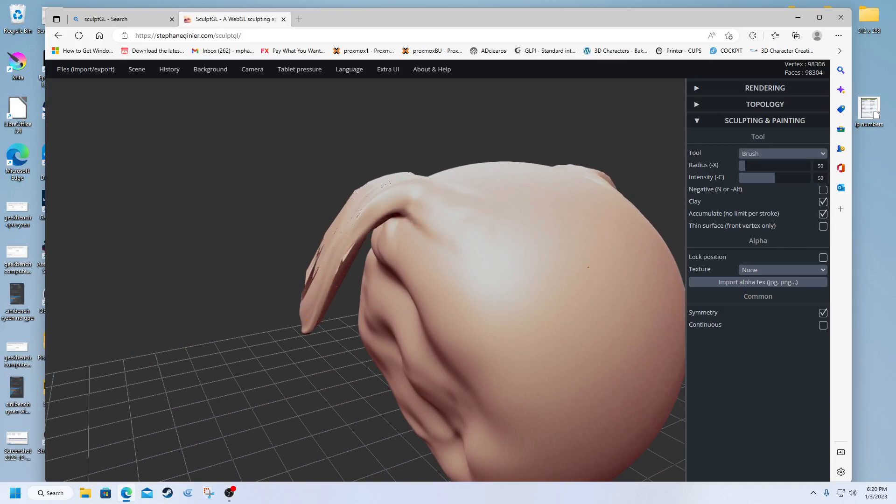
pyautogui.moveTo(339, 246)
pyautogui.mouseDown()
pyautogui.moveTo(408, 205)
pyautogui.moveTo(377, 217)
pyautogui.moveTo(347, 247)
pyautogui.mouseUp()
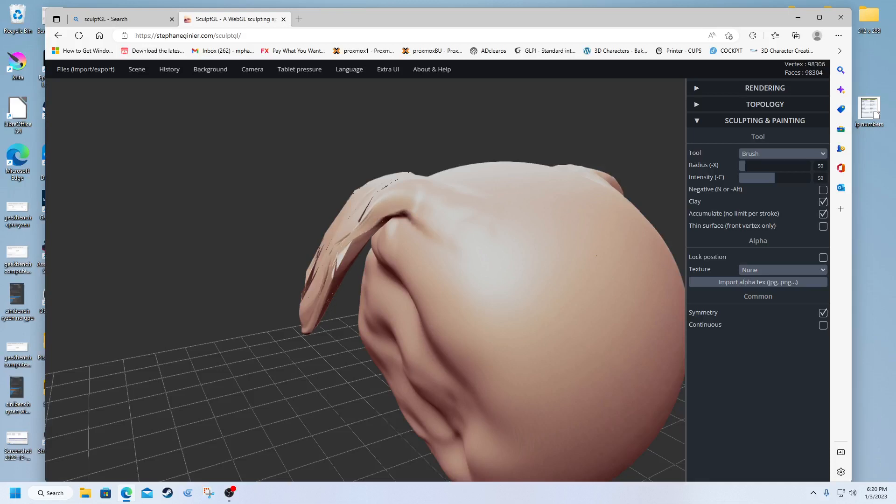
pyautogui.moveTo(322, 299)
pyautogui.mouseDown()
pyautogui.moveTo(335, 265)
pyautogui.moveTo(391, 210)
pyautogui.moveTo(338, 266)
pyautogui.mouseUp()
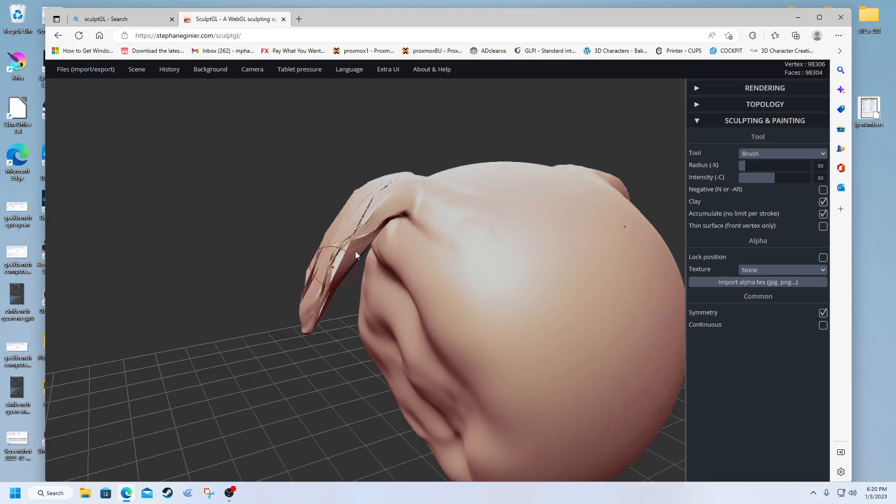
pyautogui.moveTo(398, 204); pyautogui.dragTo(423, 216)
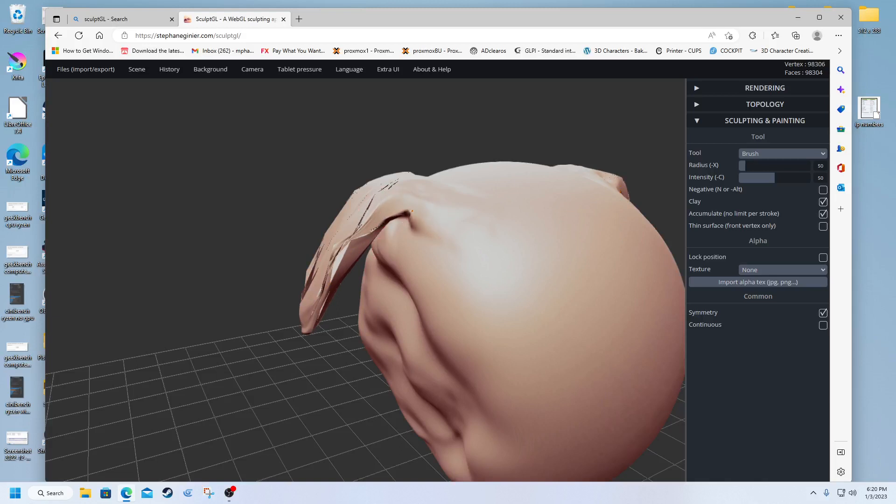
# Add another stroke of clay along the rear edge of both drooping ears from base to tip.
pyautogui.moveTo(387, 211)
pyautogui.mouseDown()
pyautogui.moveTo(378, 222)
pyautogui.moveTo(396, 208)
pyautogui.moveTo(359, 231)
pyautogui.moveTo(323, 293)
pyautogui.mouseUp()
pyautogui.moveTo(302, 306)
pyautogui.mouseDown(button='right')
pyautogui.moveTo(451, 319)
pyautogui.moveTo(561, 292)
pyautogui.moveTo(522, 355)
pyautogui.moveTo(567, 326)
pyautogui.moveTo(348, 366)
pyautogui.moveTo(400, 336)
pyautogui.moveTo(328, 366)
pyautogui.moveTo(108, 334)
pyautogui.moveTo(82, 352)
pyautogui.moveTo(286, 385)
pyautogui.mouseUp(button='right')
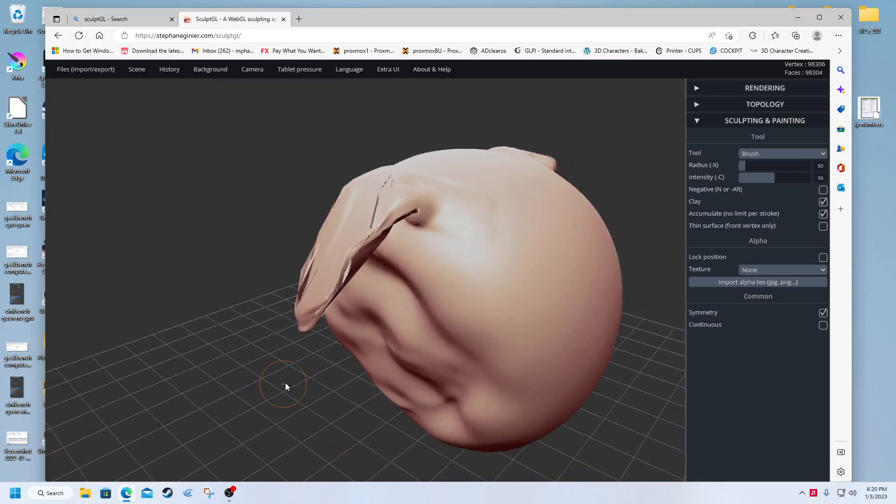
pyautogui.moveTo(409, 433)
pyautogui.mouseDown(button='right')
pyautogui.moveTo(374, 432)
pyautogui.moveTo(607, 330)
pyautogui.mouseUp(button='right')
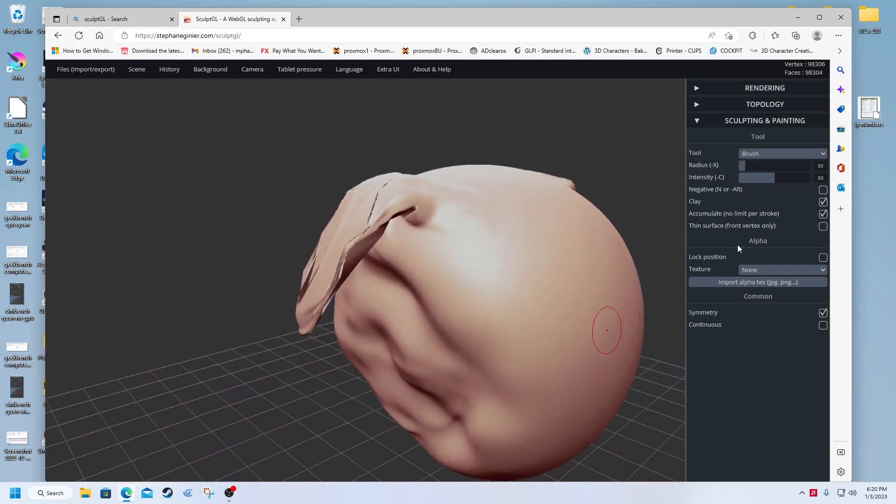
# Carve indentations across the lower back of the head using the Crease tool with radius 137 and intensity 45.
pyautogui.click(788, 154)
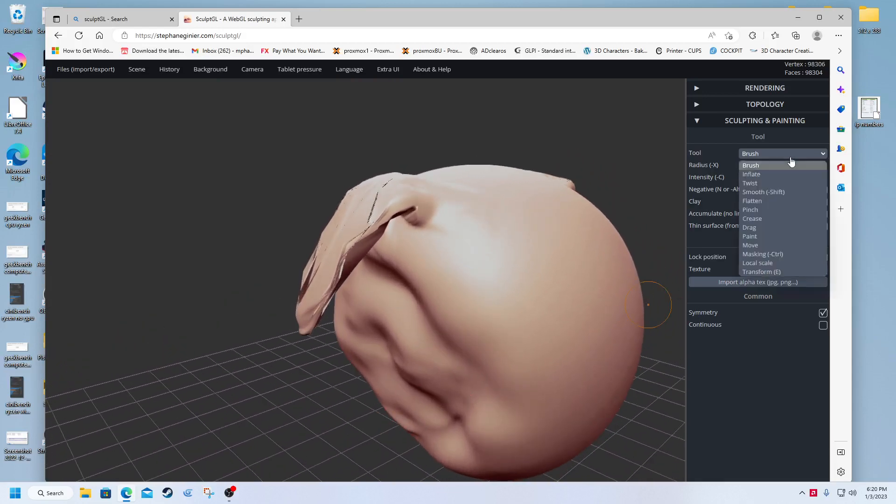
pyautogui.click(763, 218)
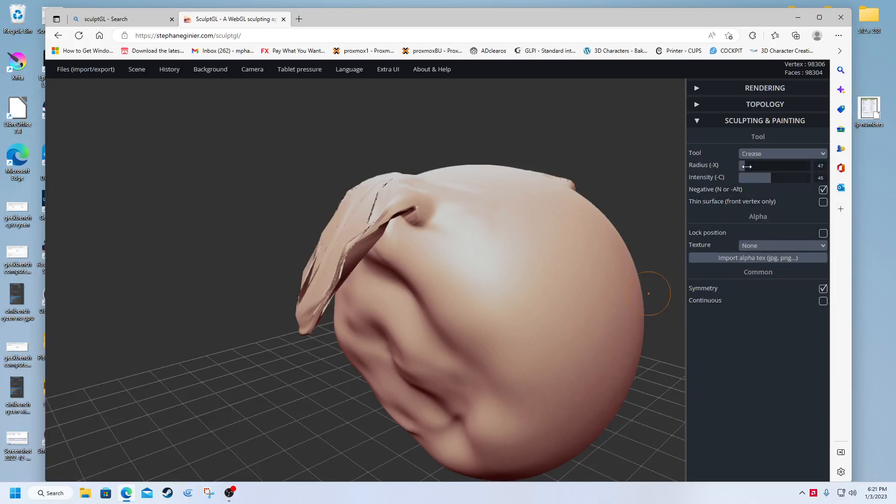
pyautogui.moveTo(746, 166); pyautogui.dragTo(758, 166)
pyautogui.moveTo(643, 265)
pyautogui.mouseDown()
pyautogui.moveTo(595, 282)
pyautogui.moveTo(542, 320)
pyautogui.moveTo(505, 324)
pyautogui.mouseUp()
pyautogui.moveTo(521, 336)
pyautogui.mouseDown(button='right')
pyautogui.moveTo(531, 337)
pyautogui.moveTo(498, 159)
pyautogui.moveTo(431, 100)
pyautogui.moveTo(444, 107)
pyautogui.mouseUp(button='right')
pyautogui.scroll(-3, 440, 204)
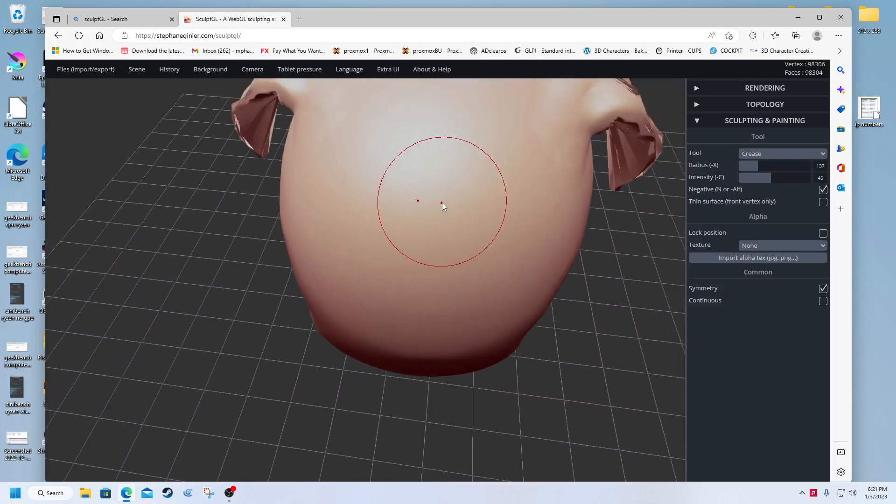
pyautogui.scroll(-3, 441, 203)
pyautogui.moveTo(445, 198)
pyautogui.mouseDown(button='right')
pyautogui.moveTo(426, 273)
pyautogui.moveTo(446, 245)
pyautogui.moveTo(452, 204)
pyautogui.mouseUp(button='right')
pyautogui.moveTo(327, 354); pyautogui.dragTo(400, 375)
pyautogui.moveTo(329, 386)
pyautogui.mouseDown()
pyautogui.moveTo(390, 393)
pyautogui.moveTo(373, 397)
pyautogui.mouseUp()
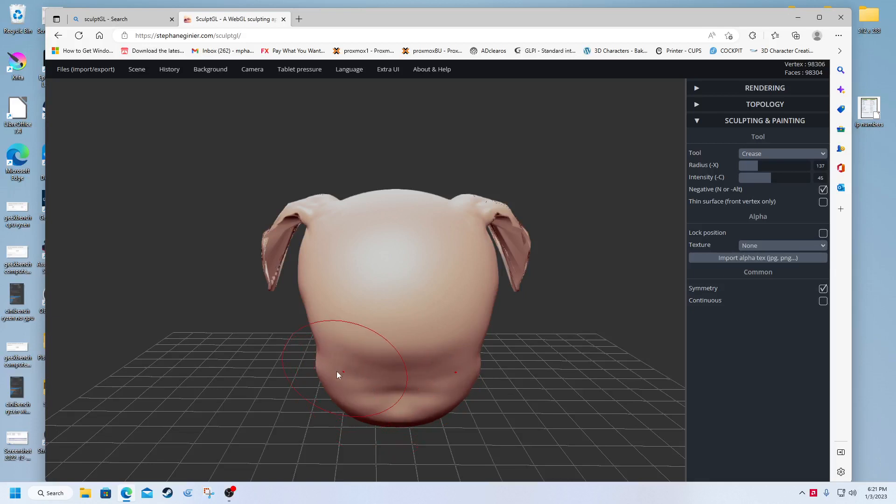
pyautogui.moveTo(314, 359); pyautogui.dragTo(368, 381)
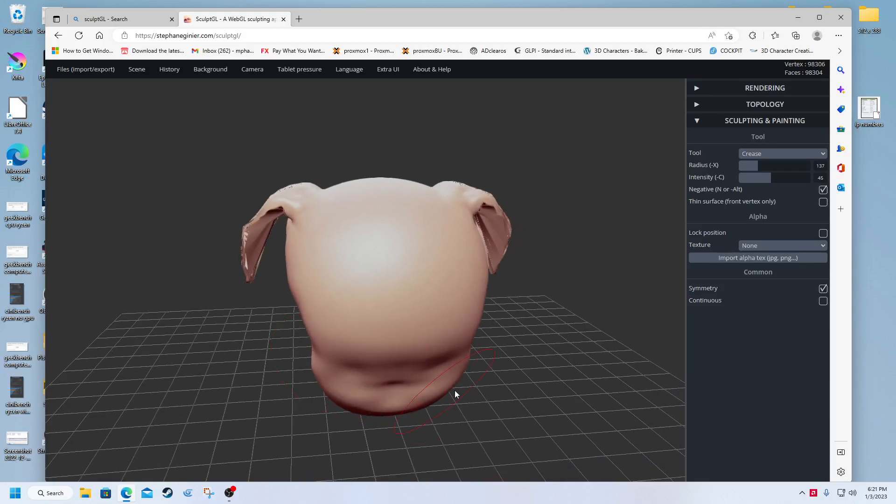
pyautogui.moveTo(460, 386); pyautogui.dragTo(412, 399)
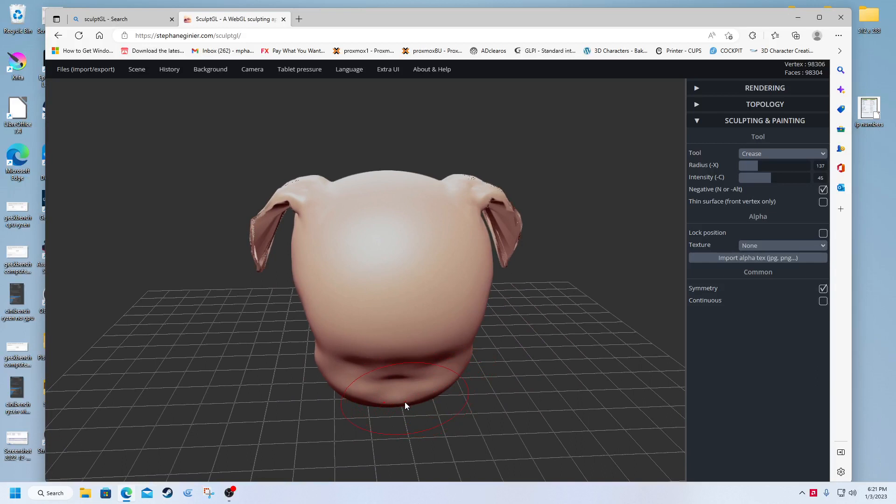
# Pull the lower back of the head downward into a neck stump using the Drag tool with radius 150.
pyautogui.click(761, 159)
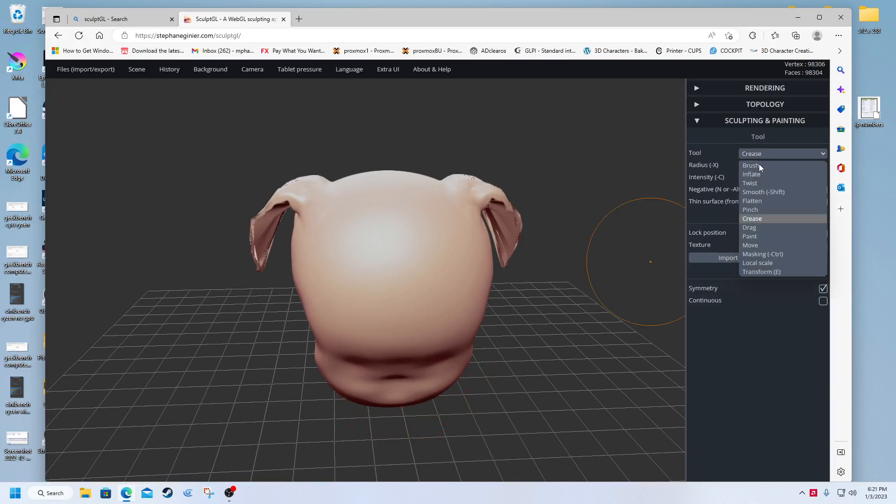
pyautogui.click(761, 229)
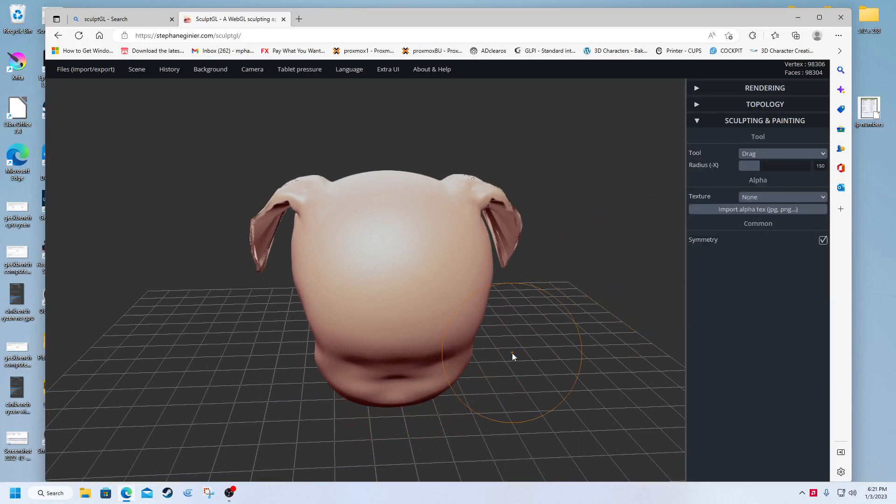
pyautogui.moveTo(381, 345)
pyautogui.mouseDown(button='middle')
pyautogui.moveTo(435, 259)
pyautogui.moveTo(443, 153)
pyautogui.mouseUp(button='middle')
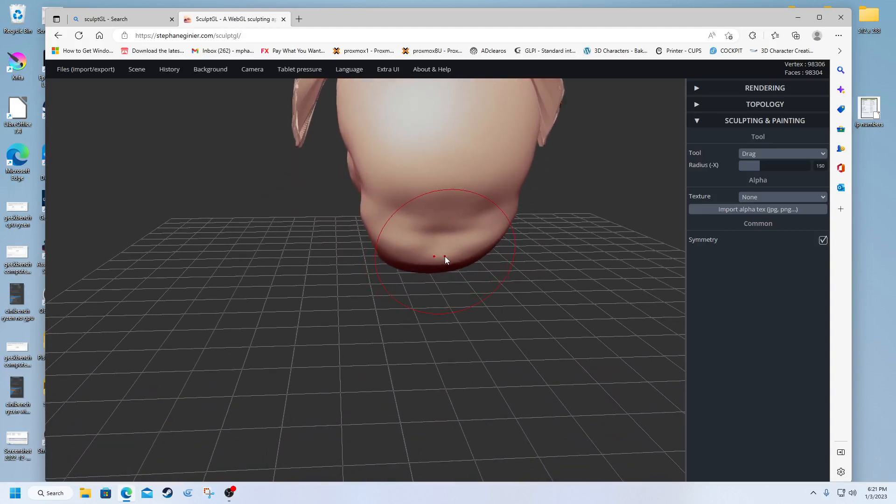
pyautogui.moveTo(444, 256); pyautogui.dragTo(485, 313)
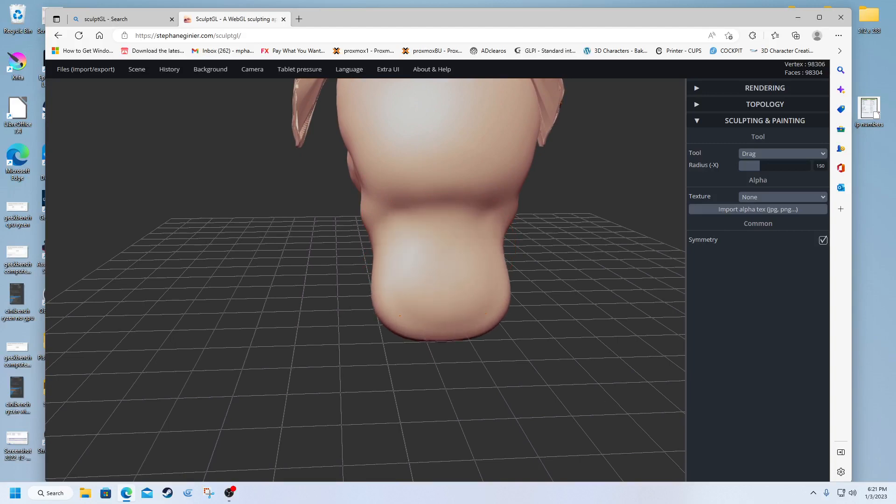
# Pull the underside between the jaw and the neck stump downward in several places to fill out the throat.
pyautogui.moveTo(415, 355)
pyautogui.mouseDown()
pyautogui.moveTo(520, 340)
pyautogui.moveTo(608, 290)
pyautogui.moveTo(318, 406)
pyautogui.moveTo(366, 362)
pyautogui.mouseUp()
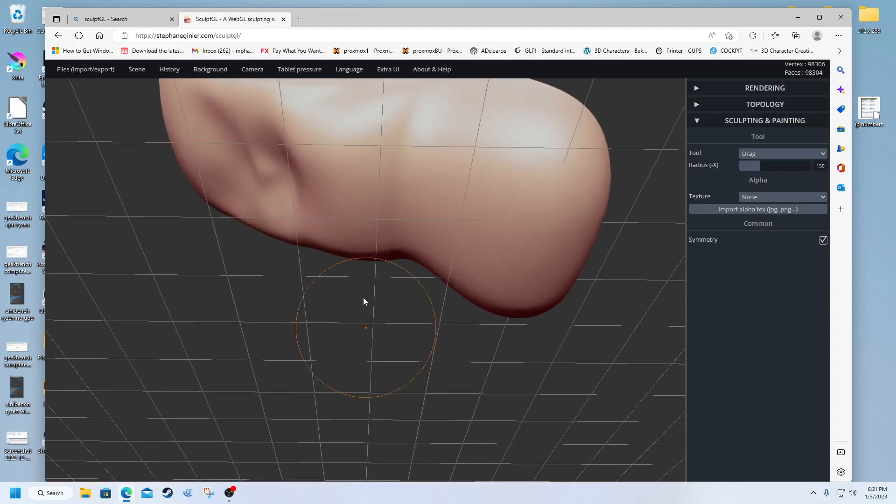
pyautogui.moveTo(353, 171)
pyautogui.mouseDown()
pyautogui.moveTo(350, 216)
pyautogui.moveTo(372, 193)
pyautogui.moveTo(373, 254)
pyautogui.mouseUp()
pyautogui.moveTo(412, 260); pyautogui.dragTo(407, 292)
pyautogui.moveTo(440, 239); pyautogui.dragTo(435, 280)
pyautogui.moveTo(391, 255); pyautogui.dragTo(390, 268)
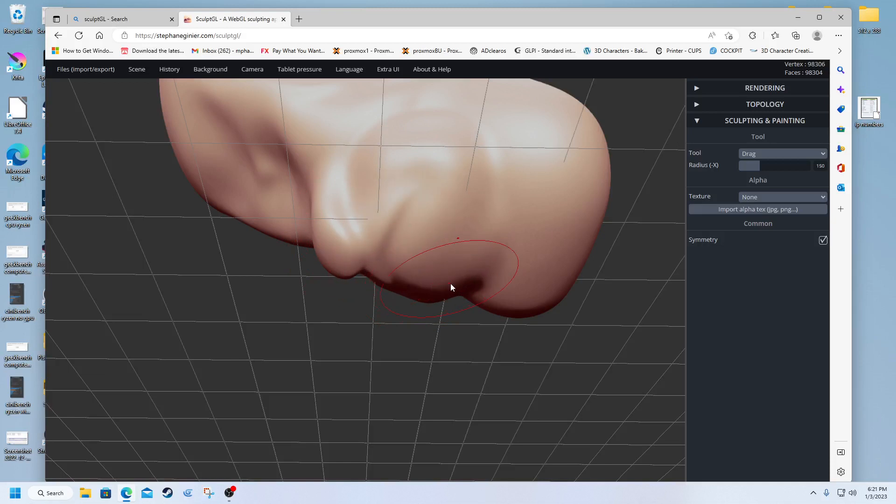
pyautogui.moveTo(485, 268); pyautogui.dragTo(495, 289)
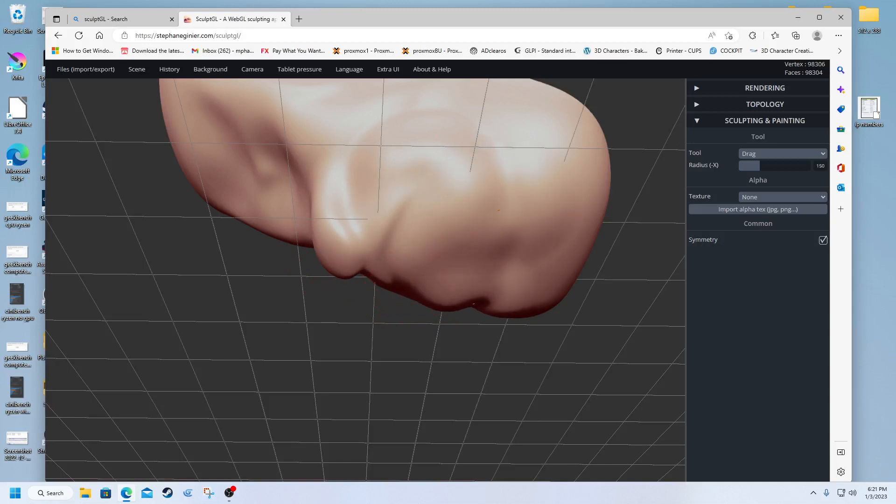
# Soften the folds on the underside of the neck using the Smooth tool with intensity 51 and radius 204.
pyautogui.click(780, 154)
pyautogui.click(764, 191)
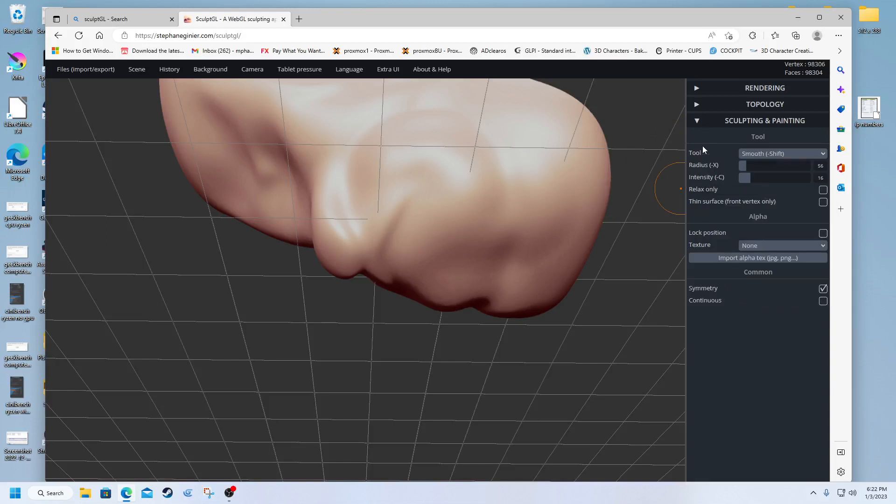
pyautogui.moveTo(749, 177); pyautogui.dragTo(776, 178)
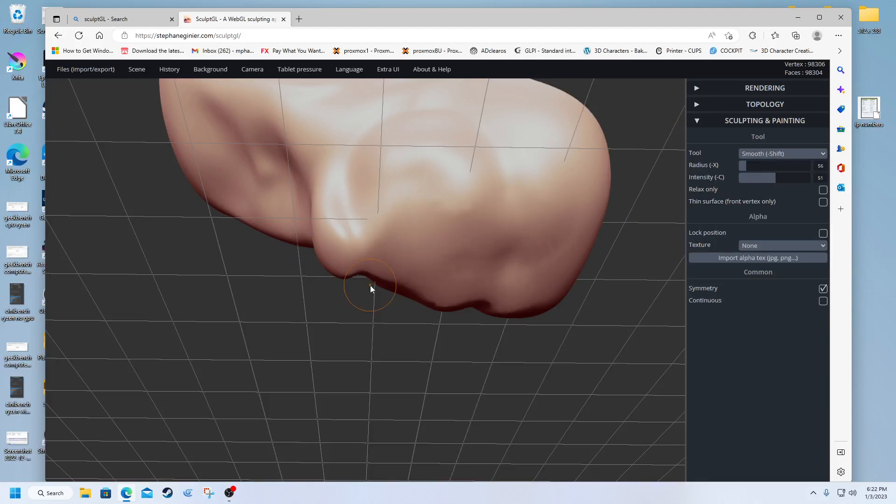
pyautogui.moveTo(371, 288)
pyautogui.mouseDown()
pyautogui.moveTo(446, 288)
pyautogui.moveTo(530, 328)
pyautogui.moveTo(555, 321)
pyautogui.mouseUp()
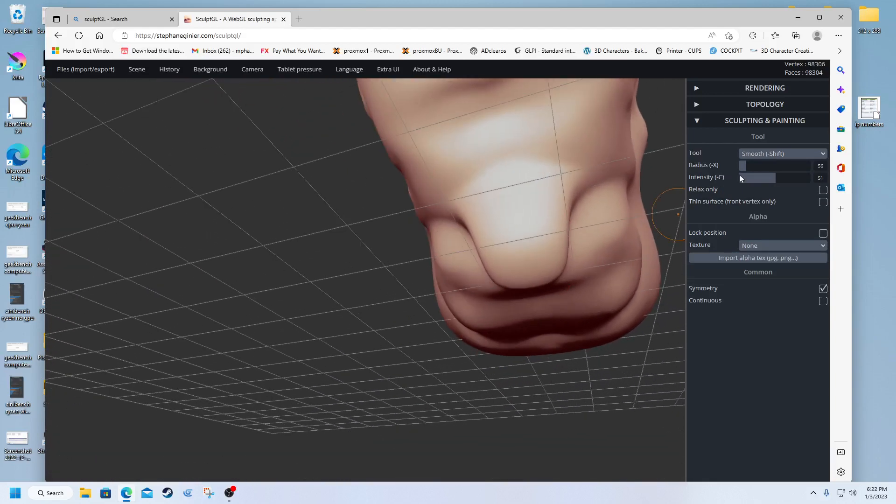
pyautogui.moveTo(752, 169); pyautogui.dragTo(767, 167)
pyautogui.moveTo(535, 288)
pyautogui.mouseDown()
pyautogui.moveTo(556, 283)
pyautogui.moveTo(589, 322)
pyautogui.moveTo(568, 350)
pyautogui.mouseUp()
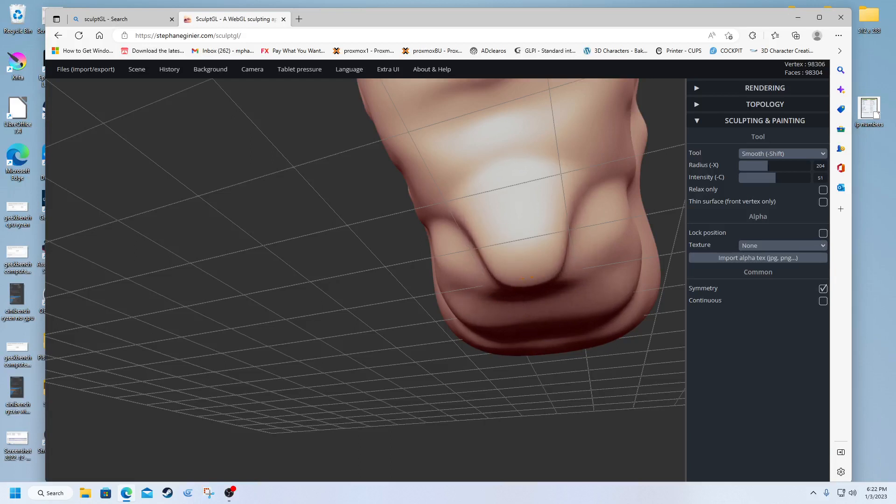
pyautogui.moveTo(531, 277)
pyautogui.mouseDown()
pyautogui.moveTo(533, 295)
pyautogui.moveTo(516, 207)
pyautogui.mouseUp()
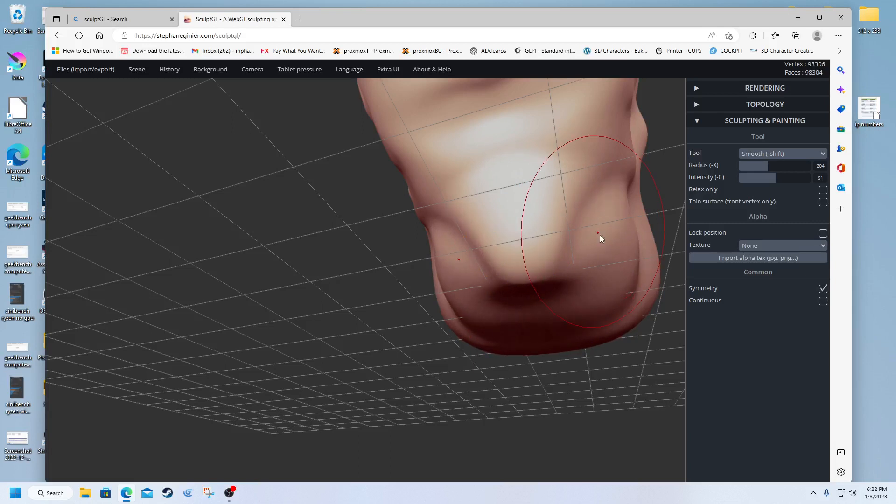
# Pull the front of the face forward into a long rounded snout using the Drag tool with radius 98.
pyautogui.moveTo(600, 235); pyautogui.dragTo(457, 207, button='right')
pyautogui.scroll(-6, 449, 192)
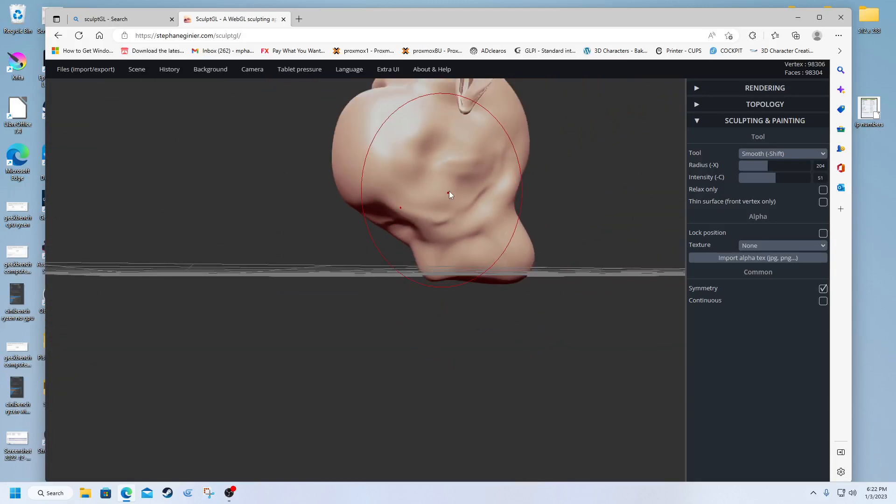
pyautogui.moveTo(336, 284)
pyautogui.mouseDown()
pyautogui.moveTo(464, 313)
pyautogui.moveTo(478, 326)
pyautogui.mouseUp()
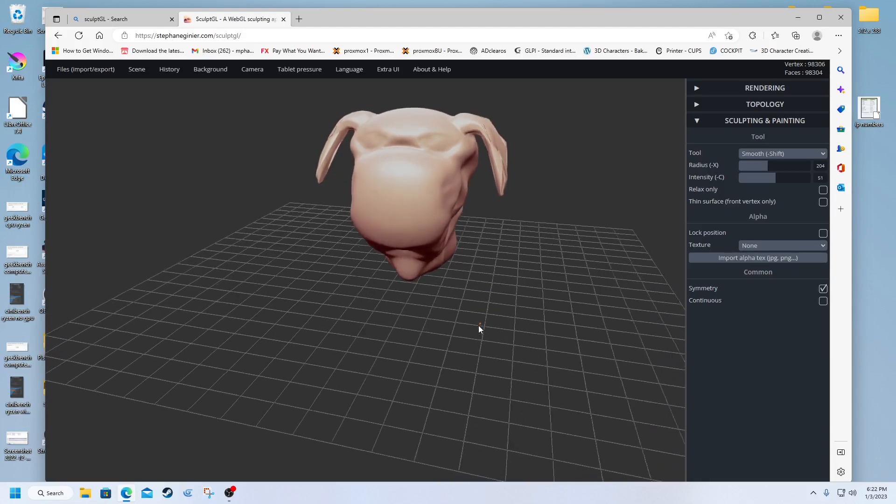
pyautogui.click(778, 154)
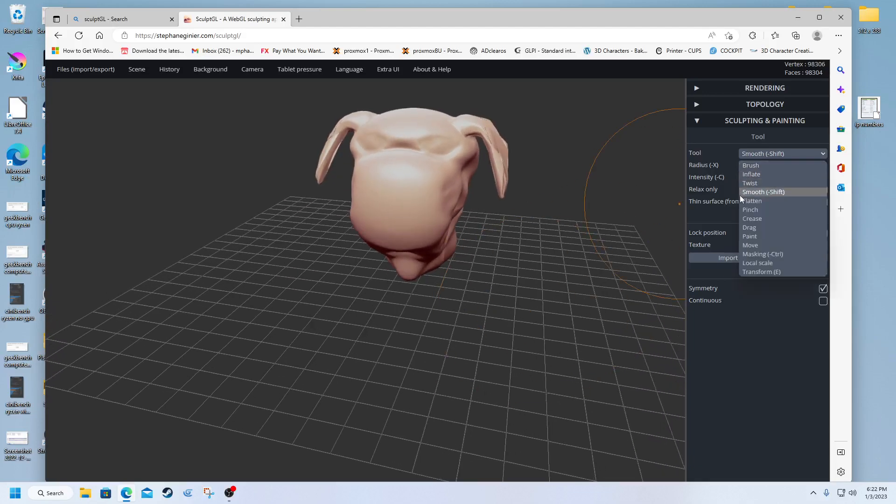
pyautogui.click(759, 230)
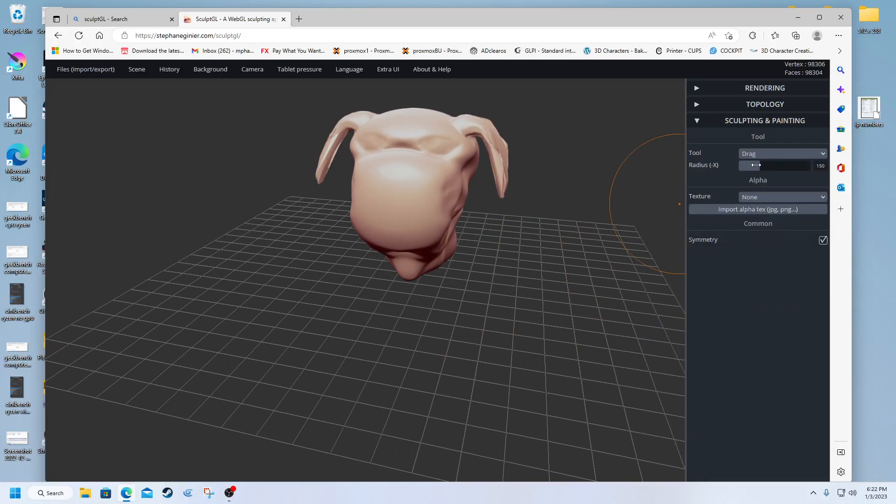
pyautogui.moveTo(756, 164); pyautogui.dragTo(751, 165)
pyautogui.moveTo(405, 233); pyautogui.dragTo(253, 233, button='right')
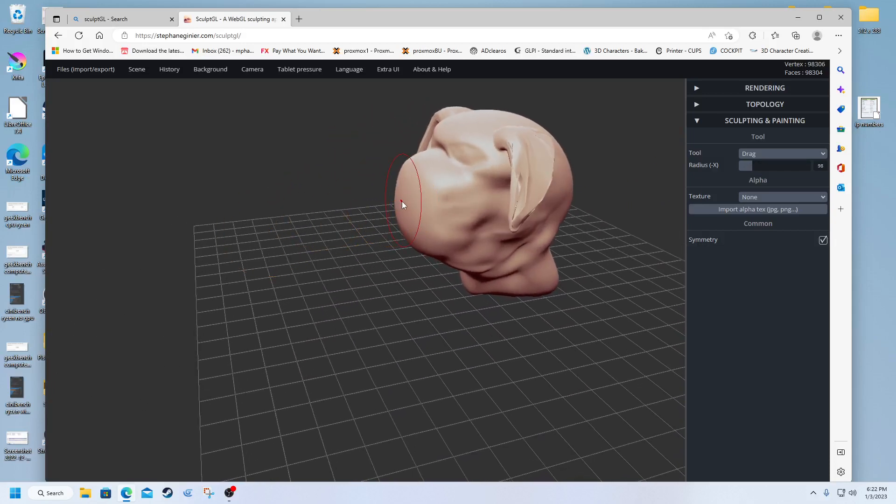
pyautogui.moveTo(402, 201); pyautogui.dragTo(342, 210)
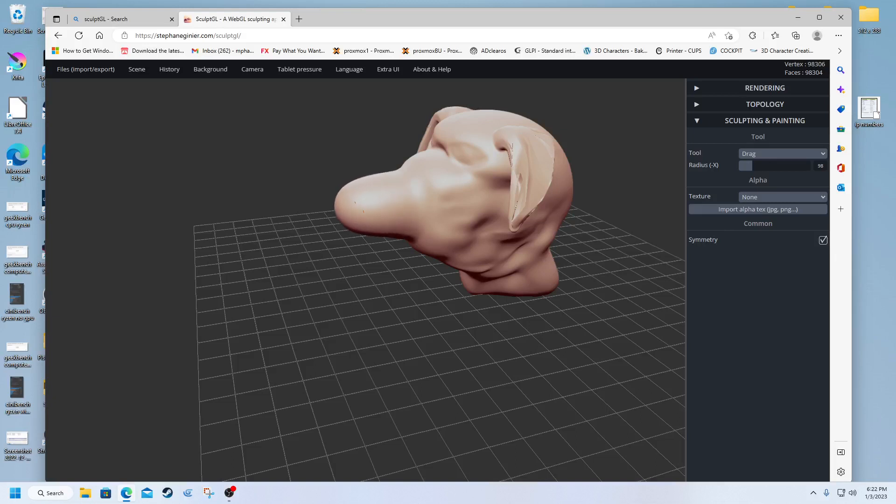
pyautogui.moveTo(359, 207); pyautogui.dragTo(360, 205)
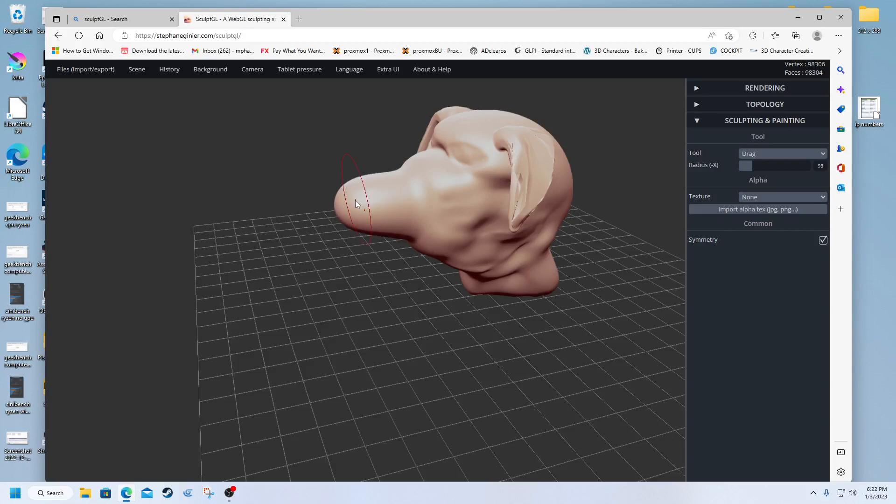
# Build up clay along the top and sides of the snout using the Brush tool with radius 50 and intensity 50.
pyautogui.moveTo(359, 205); pyautogui.dragTo(502, 232, button='right')
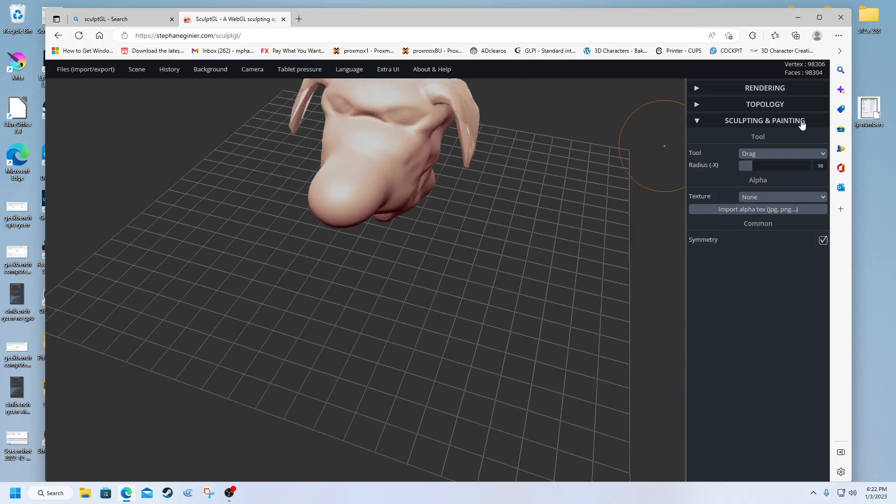
pyautogui.click(793, 153)
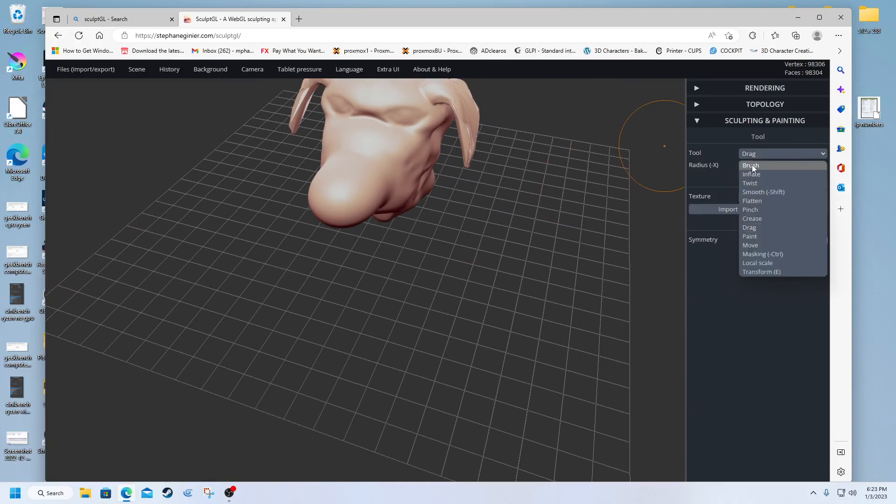
pyautogui.click(751, 166)
pyautogui.moveTo(457, 225)
pyautogui.mouseDown(button='right')
pyautogui.moveTo(444, 247)
pyautogui.moveTo(329, 226)
pyautogui.moveTo(358, 146)
pyautogui.mouseUp(button='right')
pyautogui.moveTo(382, 163)
pyautogui.mouseDown()
pyautogui.moveTo(394, 167)
pyautogui.moveTo(353, 176)
pyautogui.moveTo(408, 161)
pyautogui.moveTo(347, 179)
pyautogui.moveTo(350, 186)
pyautogui.moveTo(336, 171)
pyautogui.mouseUp()
pyautogui.moveTo(388, 229)
pyautogui.mouseDown()
pyautogui.moveTo(505, 235)
pyautogui.moveTo(614, 206)
pyautogui.moveTo(594, 233)
pyautogui.moveTo(576, 214)
pyautogui.moveTo(671, 214)
pyautogui.mouseUp()
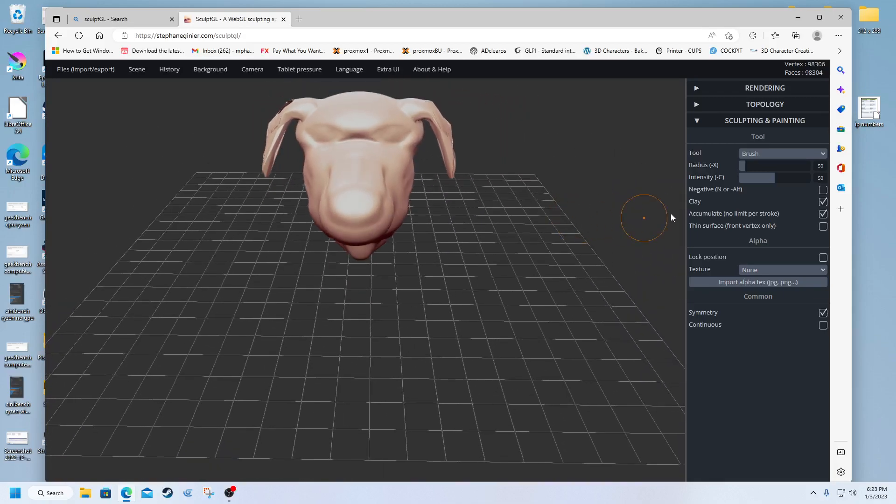
# Smooth the snout and its transition into the face using the Smooth tool with intensity 34 and radius 159.
pyautogui.click(772, 156)
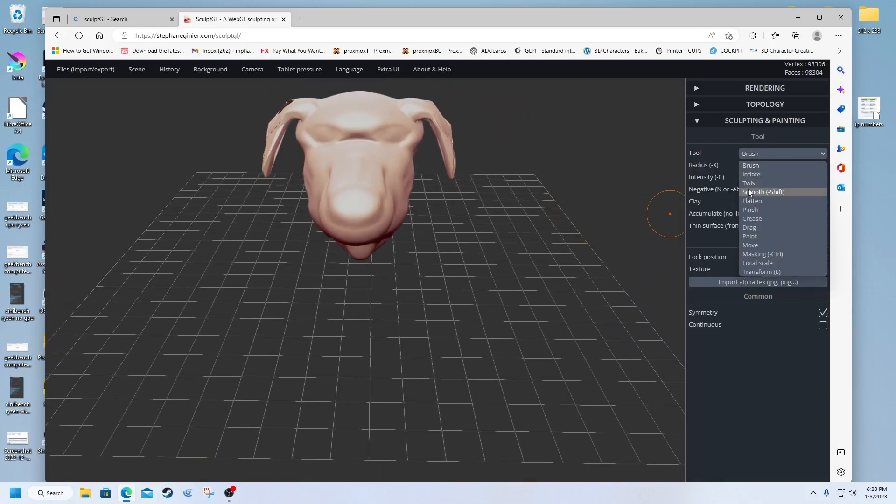
pyautogui.click(749, 192)
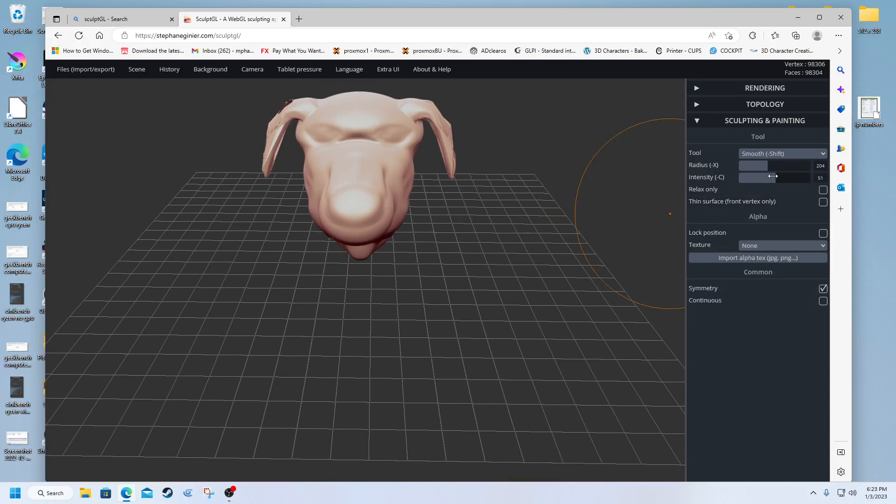
pyautogui.moveTo(773, 176); pyautogui.dragTo(764, 180)
pyautogui.moveTo(368, 277); pyautogui.dragTo(367, 258)
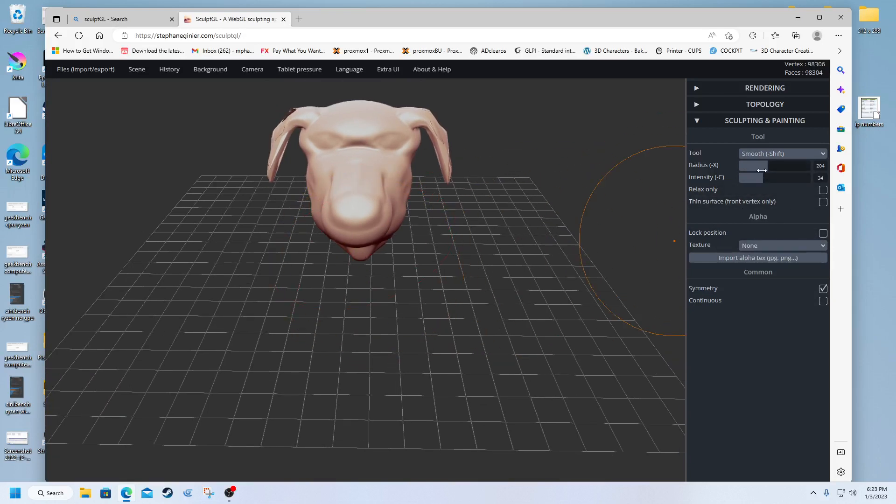
pyautogui.moveTo(766, 164); pyautogui.dragTo(760, 165)
pyautogui.moveTo(284, 219); pyautogui.dragTo(295, 280)
pyautogui.moveTo(323, 227); pyautogui.dragTo(344, 199)
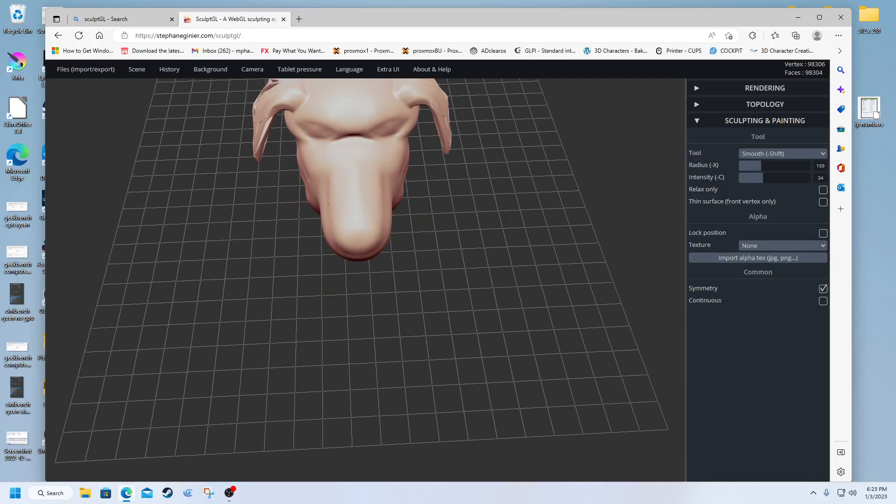
pyautogui.moveTo(328, 204)
pyautogui.mouseDown()
pyautogui.moveTo(322, 213)
pyautogui.moveTo(328, 202)
pyautogui.mouseUp()
pyautogui.moveTo(370, 270)
pyautogui.mouseDown()
pyautogui.moveTo(360, 228)
pyautogui.moveTo(309, 195)
pyautogui.moveTo(221, 211)
pyautogui.moveTo(254, 154)
pyautogui.moveTo(232, 186)
pyautogui.moveTo(206, 187)
pyautogui.mouseUp()
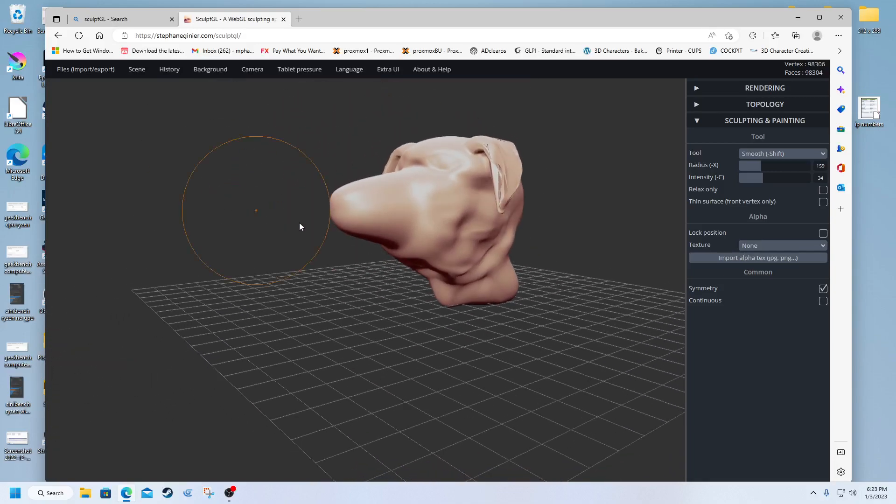
# Pull the underside of the snout tip downward into a deeper, blunter muzzle using the Drag tool with radius 98.
pyautogui.click(758, 153)
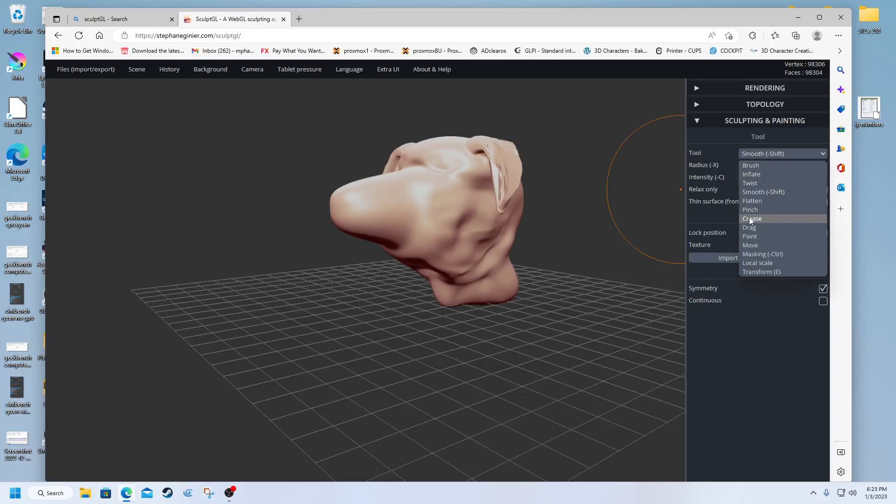
pyautogui.click(741, 228)
pyautogui.moveTo(405, 327)
pyautogui.mouseDown()
pyautogui.moveTo(442, 313)
pyautogui.moveTo(486, 264)
pyautogui.moveTo(526, 291)
pyautogui.moveTo(551, 283)
pyautogui.moveTo(531, 277)
pyautogui.mouseUp()
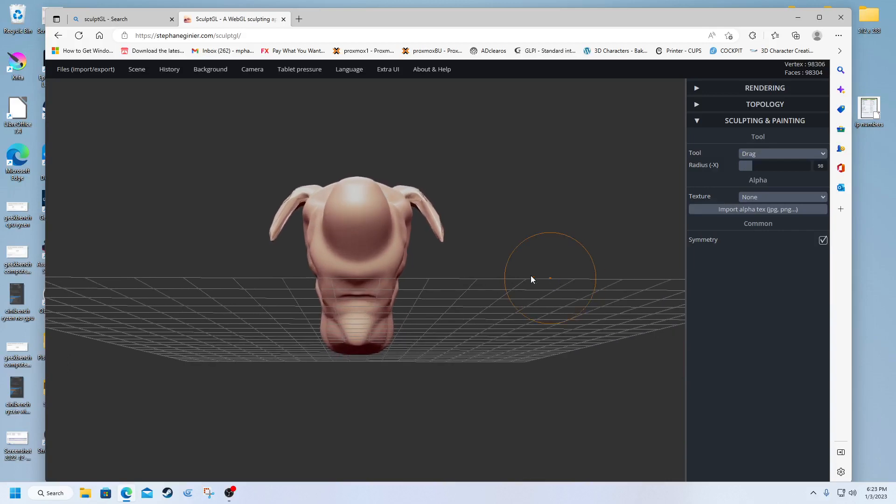
pyautogui.moveTo(362, 243); pyautogui.dragTo(304, 259)
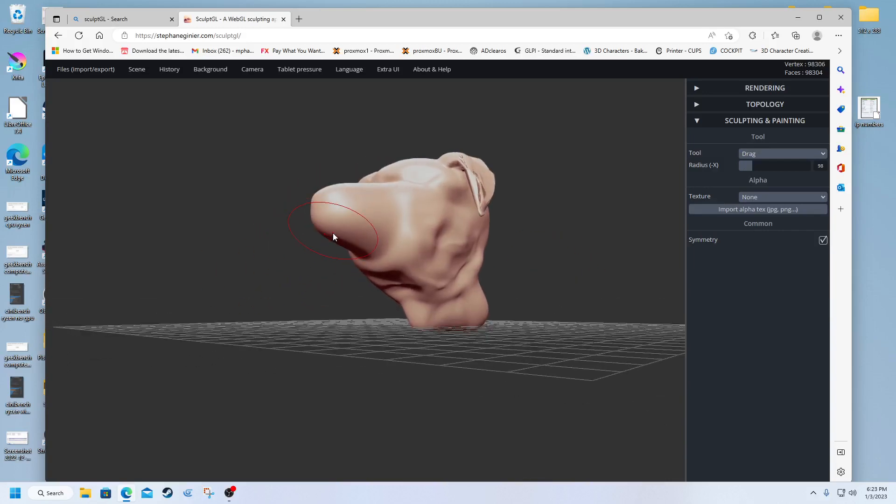
pyautogui.moveTo(333, 233)
pyautogui.mouseDown()
pyautogui.moveTo(332, 248)
pyautogui.moveTo(360, 256)
pyautogui.mouseUp()
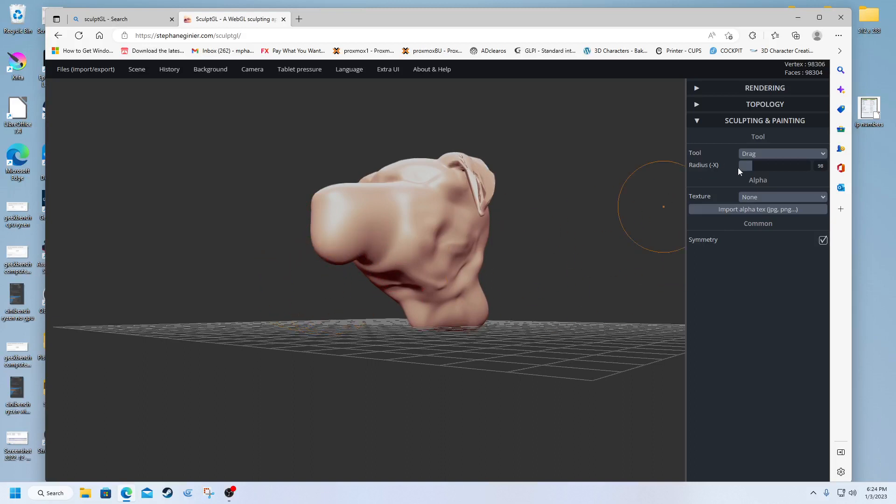
# Smooth the underside of the snout where it meets the throat using the Smooth tool with radius 92 and intensity 40.
pyautogui.click(768, 154)
pyautogui.click(755, 192)
pyautogui.moveTo(374, 359)
pyautogui.mouseDown()
pyautogui.moveTo(423, 297)
pyautogui.moveTo(445, 299)
pyautogui.mouseUp()
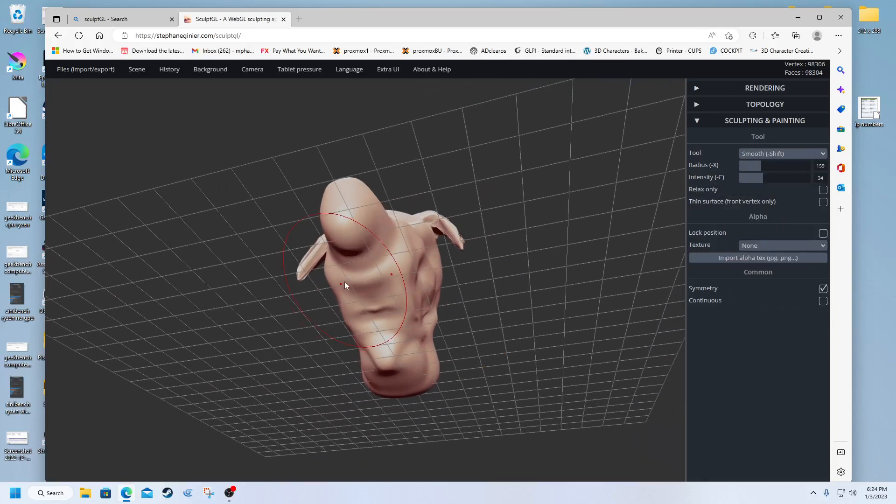
pyautogui.moveTo(357, 267); pyautogui.dragTo(367, 261)
pyautogui.moveTo(756, 165); pyautogui.dragTo(751, 166)
pyautogui.click(765, 178)
pyautogui.moveTo(356, 267); pyautogui.dragTo(354, 268)
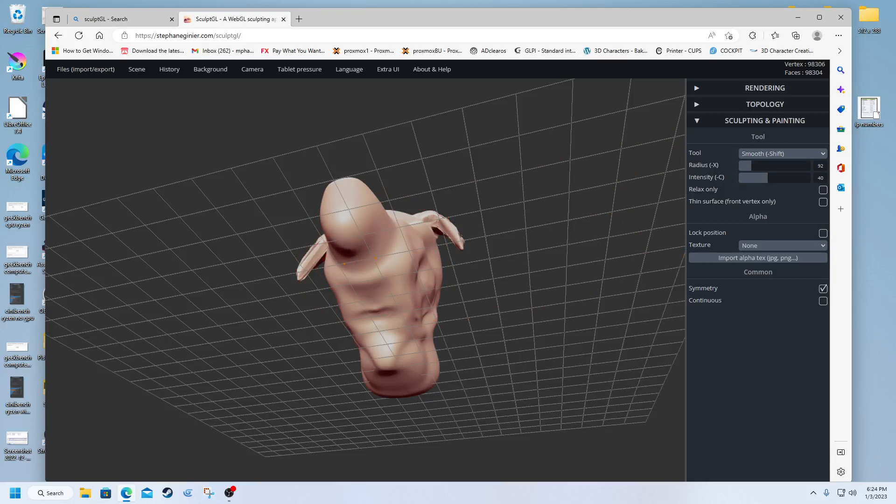
# Flatten the underside of the snout at radius 50 and intensity 75, and soften it with the Smooth tool at radius 92 and intensity 40.
pyautogui.click(756, 154)
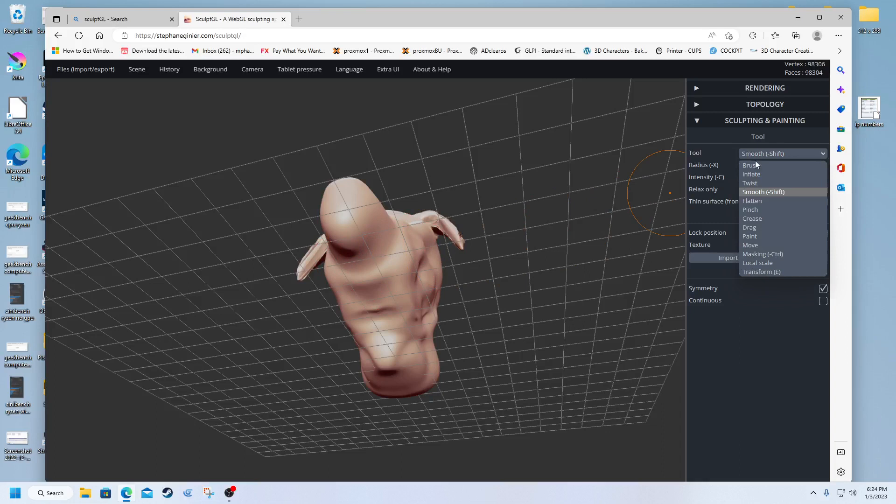
pyautogui.click(763, 203)
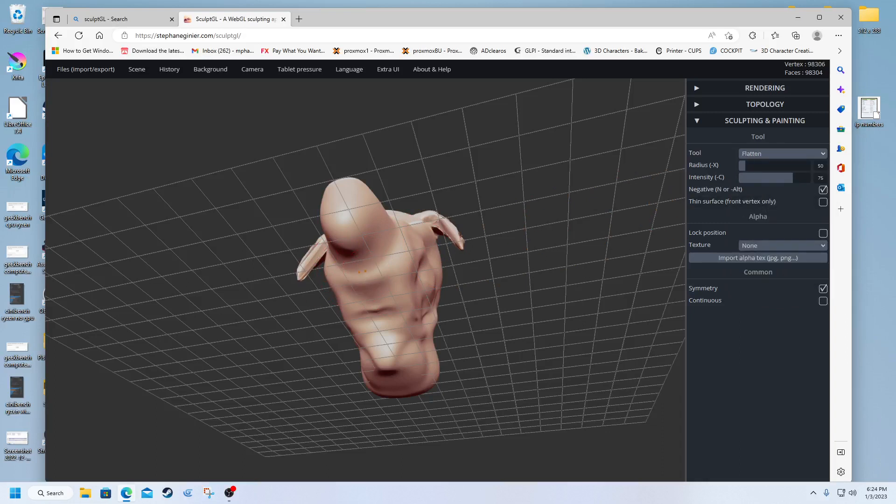
pyautogui.moveTo(365, 273)
pyautogui.mouseDown()
pyautogui.moveTo(367, 253)
pyautogui.moveTo(351, 237)
pyautogui.mouseUp()
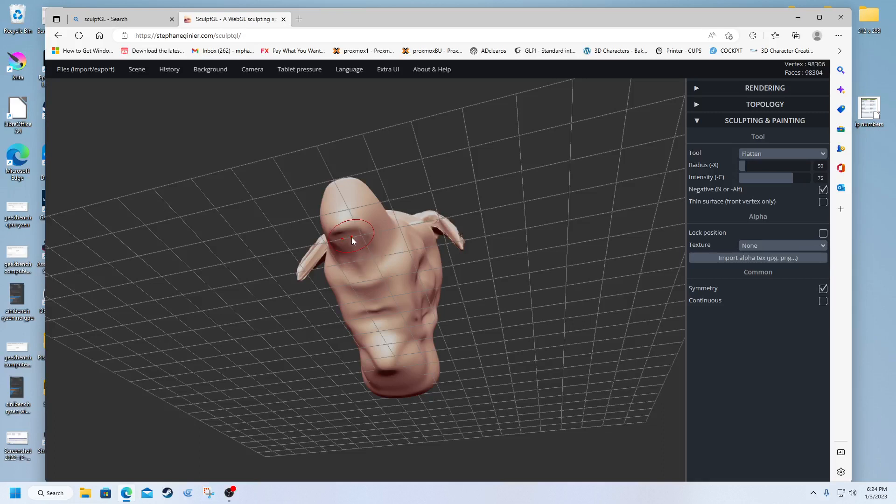
pyautogui.click(756, 155)
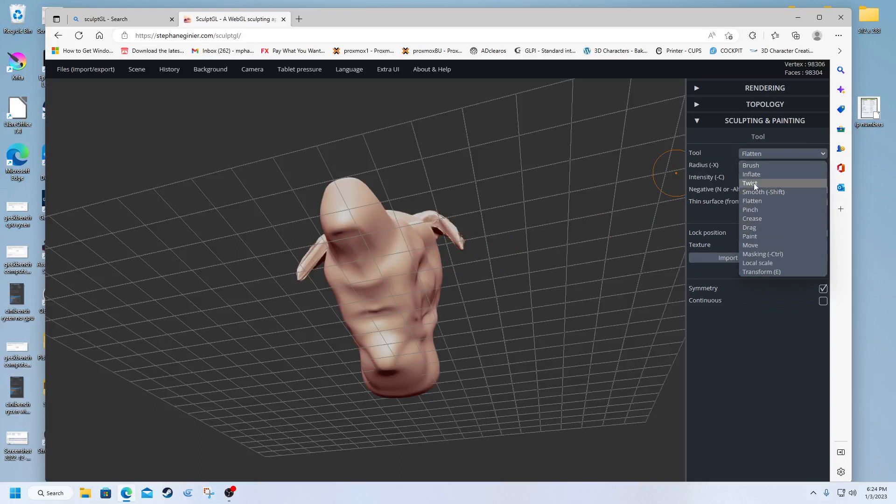
pyautogui.click(756, 193)
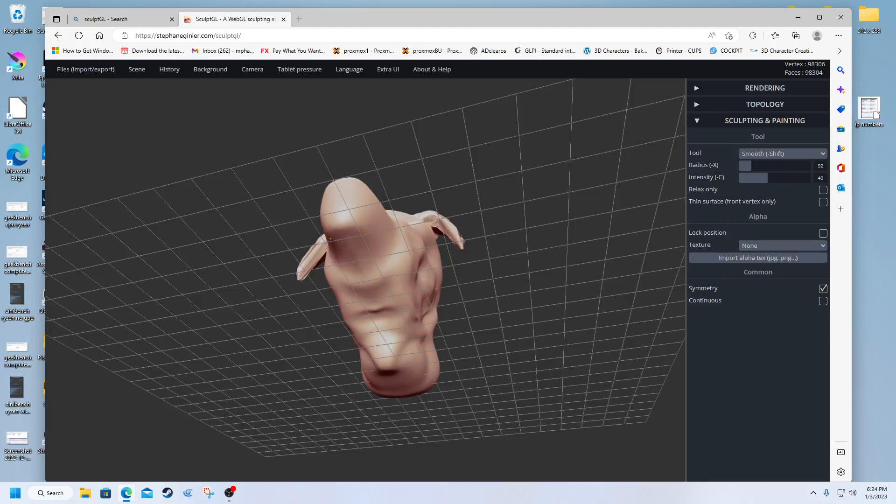
# Carve a horizontal mouth line across the front of the snout using the Crease tool with radius 31 and intensity 16.
pyautogui.moveTo(366, 236)
pyautogui.mouseDown(button='right')
pyautogui.moveTo(370, 253)
pyautogui.moveTo(294, 312)
pyautogui.moveTo(320, 372)
pyautogui.moveTo(365, 368)
pyautogui.mouseUp(button='right')
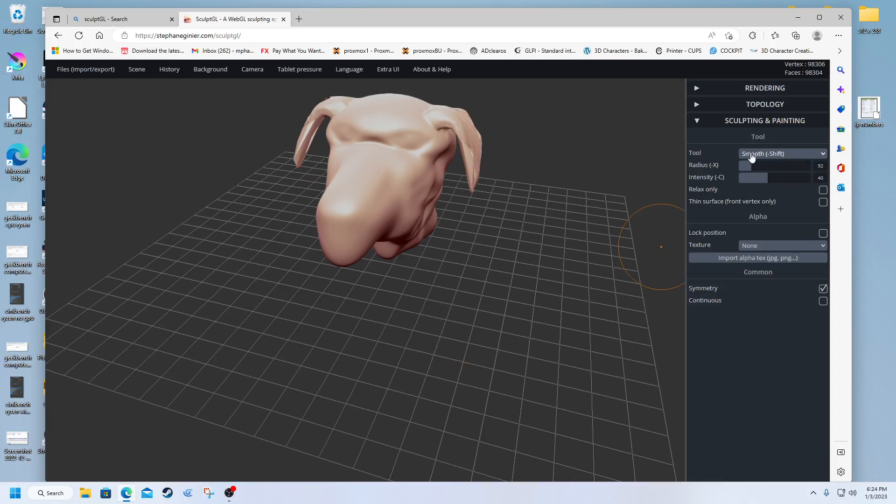
pyautogui.click(748, 155)
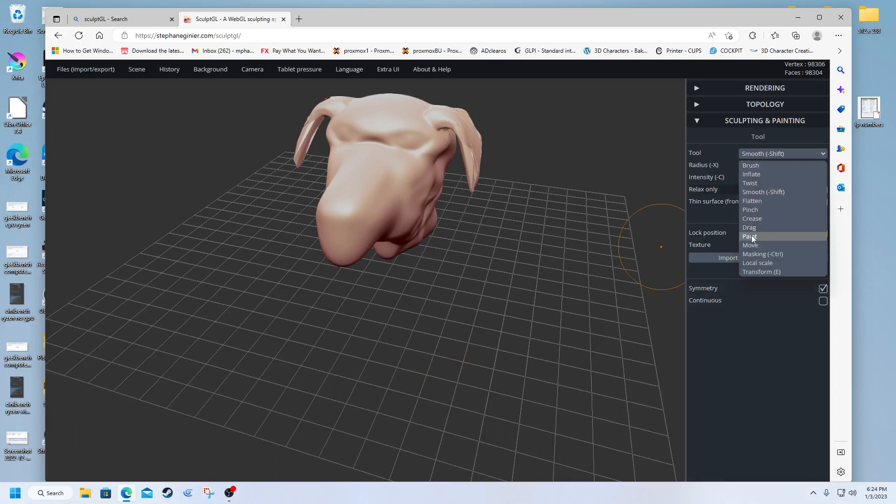
pyautogui.click(752, 218)
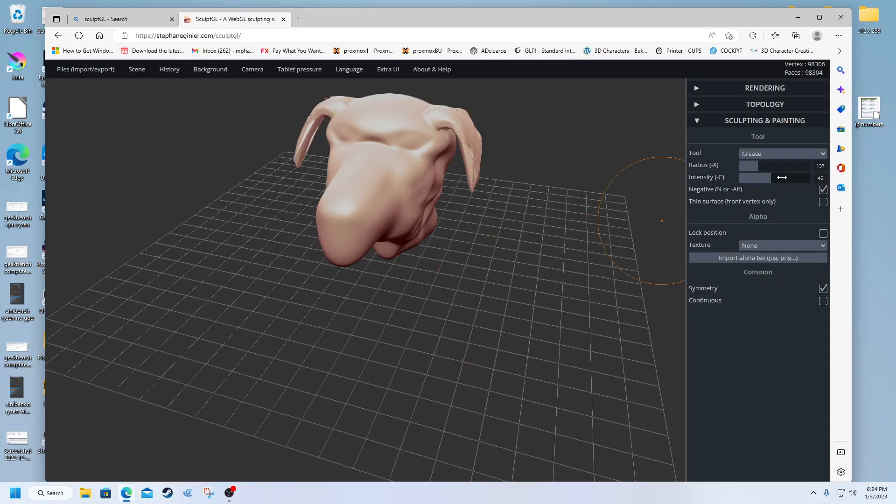
pyautogui.moveTo(768, 177); pyautogui.dragTo(751, 177)
pyautogui.moveTo(755, 165); pyautogui.dragTo(742, 167)
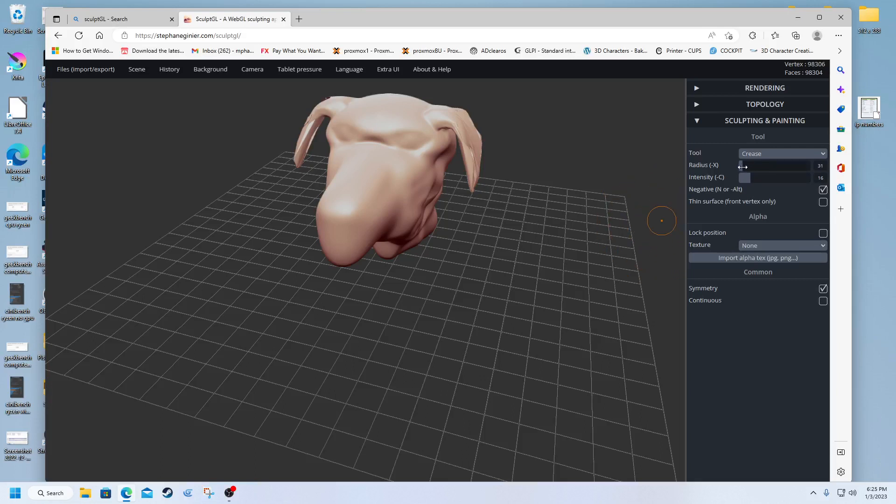
pyautogui.moveTo(125, 314)
pyautogui.mouseDown()
pyautogui.moveTo(278, 260)
pyautogui.moveTo(266, 256)
pyautogui.moveTo(298, 256)
pyautogui.moveTo(337, 213)
pyautogui.mouseUp()
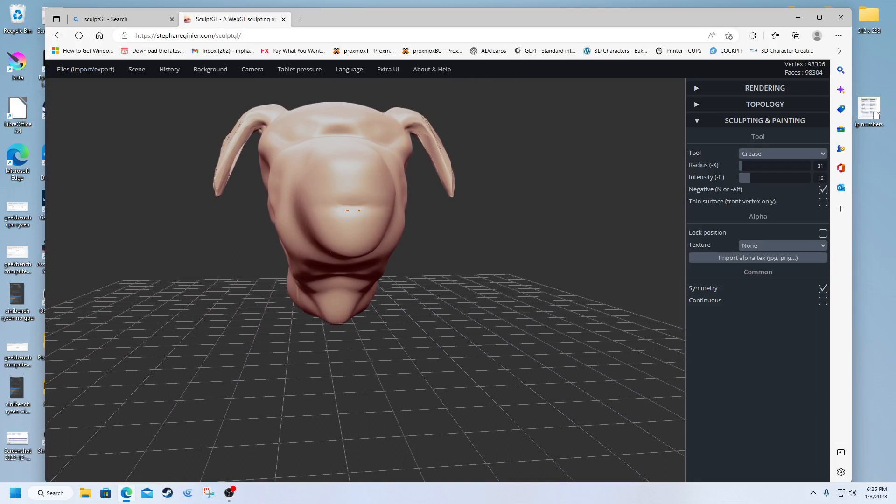
pyautogui.moveTo(312, 207); pyautogui.dragTo(335, 210)
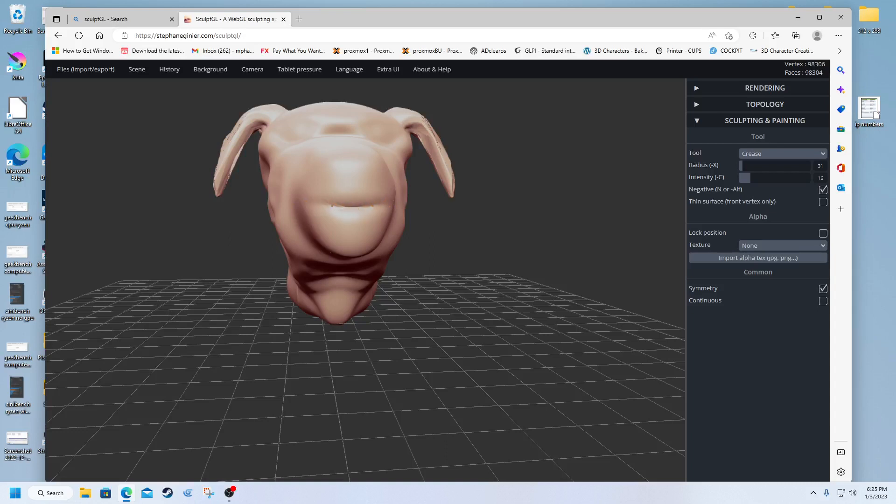
pyautogui.moveTo(343, 203); pyautogui.dragTo(350, 207)
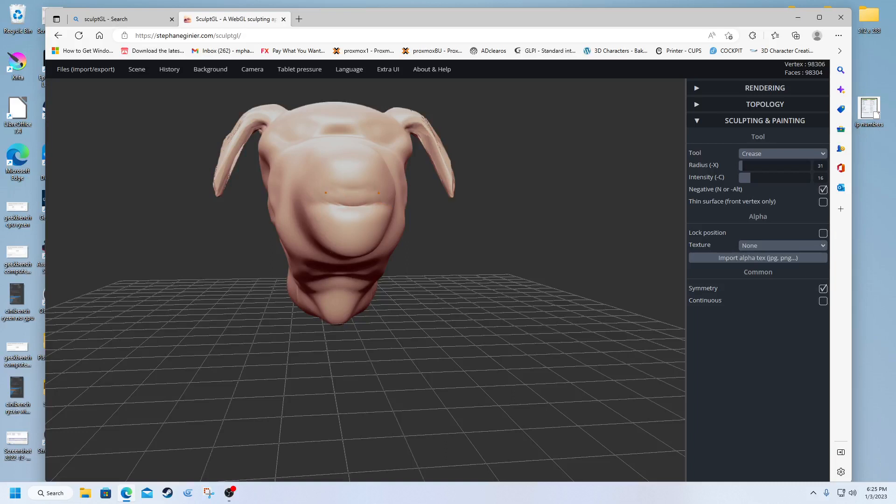
pyautogui.moveTo(361, 191)
pyautogui.mouseDown()
pyautogui.moveTo(343, 195)
pyautogui.moveTo(352, 207)
pyautogui.moveTo(333, 195)
pyautogui.mouseUp()
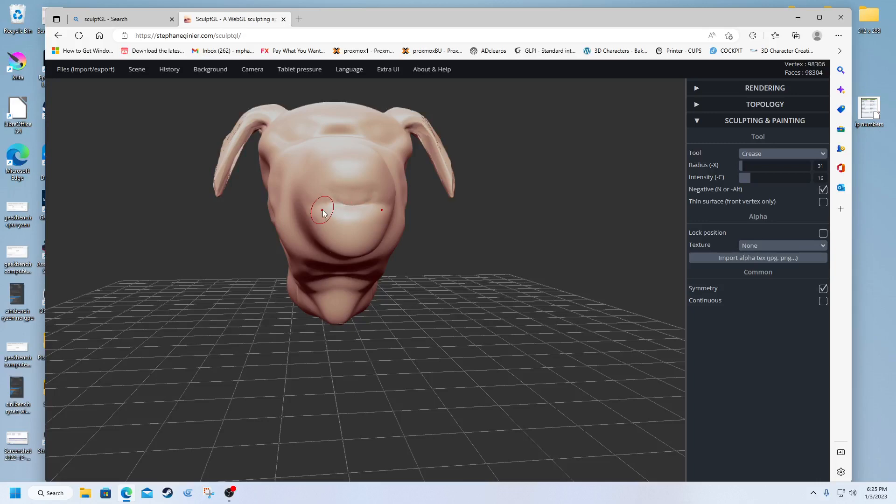
# Extend the mouth line back along the sides of the snout using the Crease tool with radius 31 and intensity 16.
pyautogui.moveTo(320, 208)
pyautogui.mouseDown(button='right')
pyautogui.moveTo(432, 225)
pyautogui.moveTo(486, 210)
pyautogui.mouseUp(button='right')
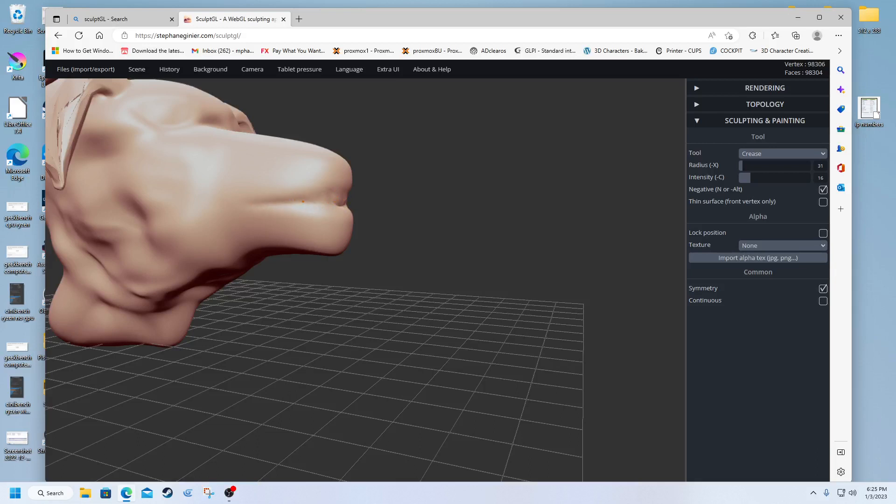
pyautogui.moveTo(322, 201); pyautogui.dragTo(252, 203)
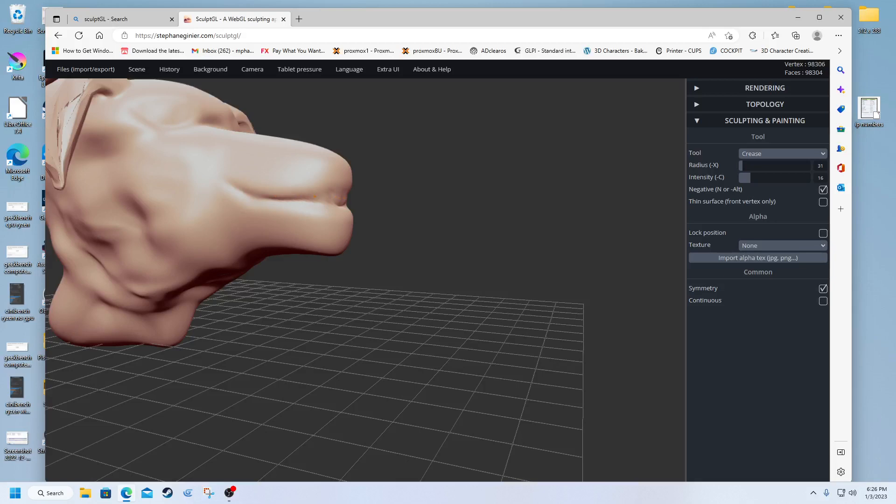
pyautogui.moveTo(321, 195)
pyautogui.mouseDown()
pyautogui.moveTo(336, 196)
pyautogui.moveTo(106, 241)
pyautogui.moveTo(154, 209)
pyautogui.moveTo(309, 212)
pyautogui.mouseUp()
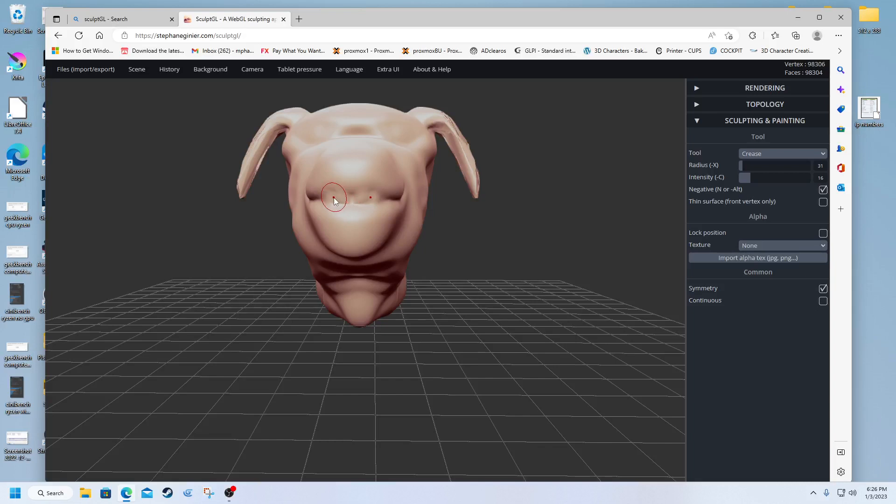
# Deepen the middle of the mouth line at the front of the snout using the Crease tool.
pyautogui.moveTo(333, 197); pyautogui.dragTo(340, 201)
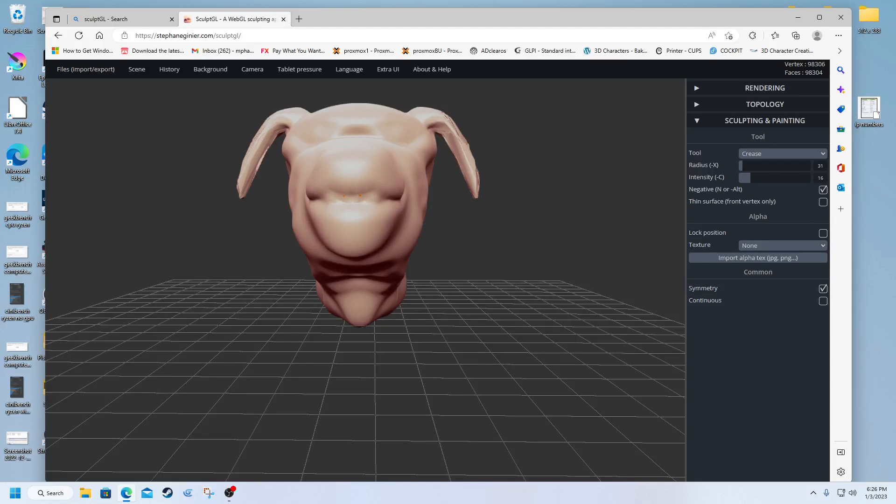
pyautogui.moveTo(346, 203); pyautogui.dragTo(375, 201, button='right')
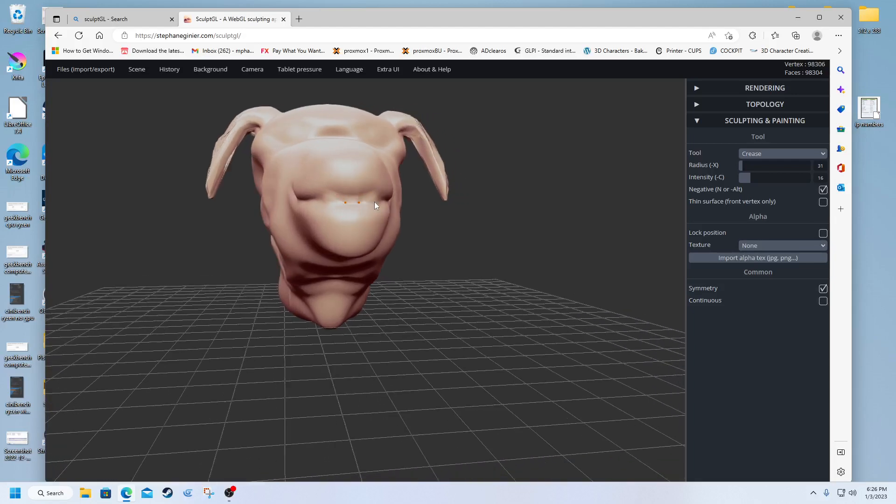
pyautogui.moveTo(349, 205); pyautogui.dragTo(328, 198)
pyautogui.moveTo(332, 197); pyautogui.dragTo(332, 198)
pyautogui.moveTo(334, 197); pyautogui.dragTo(340, 201)
pyautogui.moveTo(341, 197); pyautogui.dragTo(341, 200)
pyautogui.scroll(-1, 340, 199)
# Smooth the folds on the cheek behind the mouth using the Smooth tool with radius 92 and intensity 40.
pyautogui.moveTo(339, 196)
pyautogui.mouseDown(button='right')
pyautogui.moveTo(335, 236)
pyautogui.moveTo(320, 233)
pyautogui.moveTo(488, 206)
pyautogui.moveTo(488, 252)
pyautogui.moveTo(482, 218)
pyautogui.moveTo(387, 180)
pyautogui.moveTo(306, 219)
pyautogui.moveTo(327, 250)
pyautogui.moveTo(487, 240)
pyautogui.mouseUp(button='right')
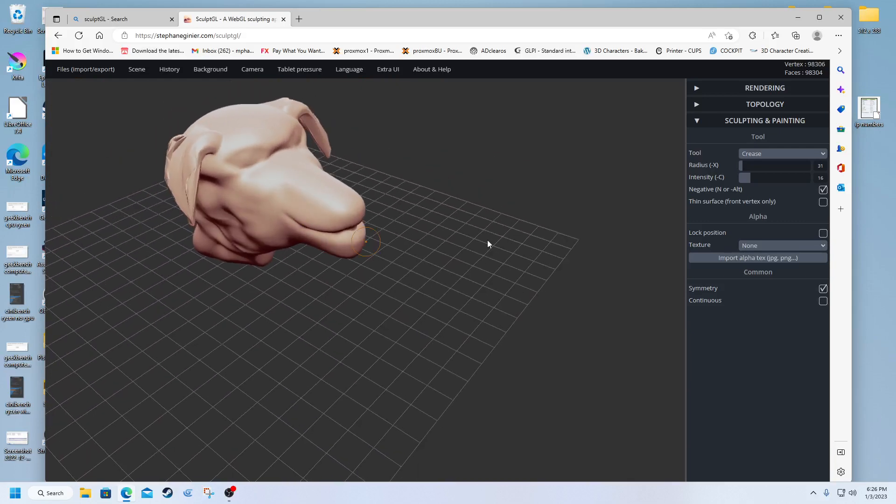
pyautogui.click(776, 155)
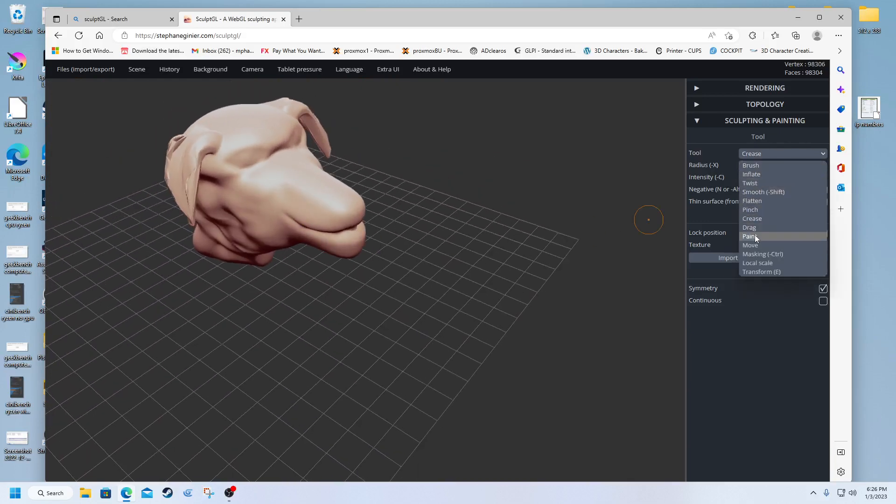
pyautogui.click(758, 192)
pyautogui.moveTo(261, 219)
pyautogui.mouseDown()
pyautogui.moveTo(217, 227)
pyautogui.moveTo(259, 224)
pyautogui.mouseUp()
pyautogui.scroll(6, 235, 226)
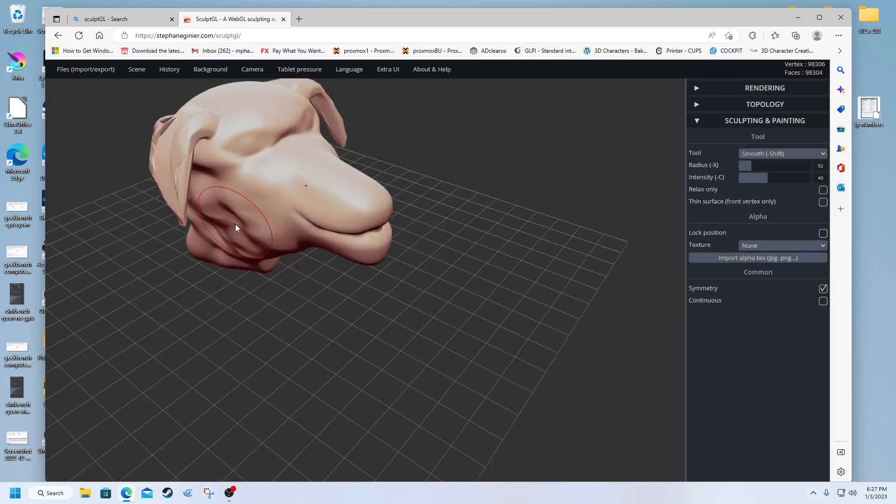
pyautogui.moveTo(245, 214); pyautogui.dragTo(293, 219)
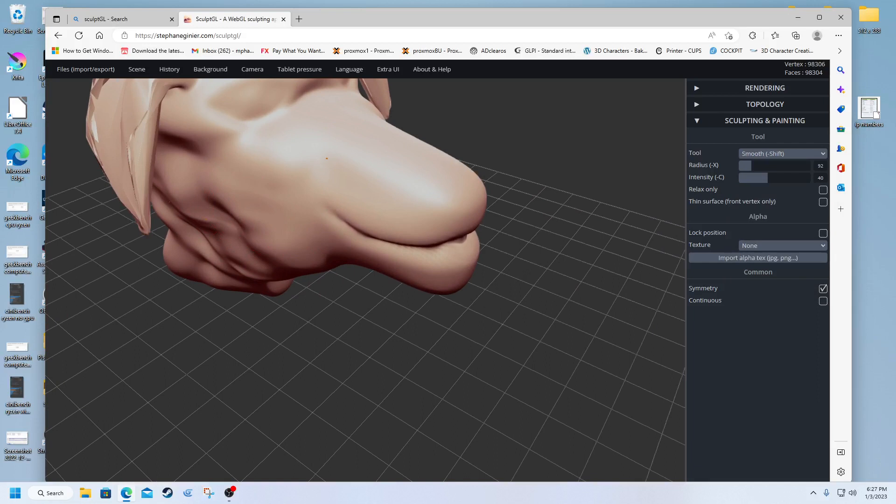
# Flatten the cheek and jaw folds between the ear and the mouth using the Flatten tool with radius 50 and intensity 75.
pyautogui.click(774, 154)
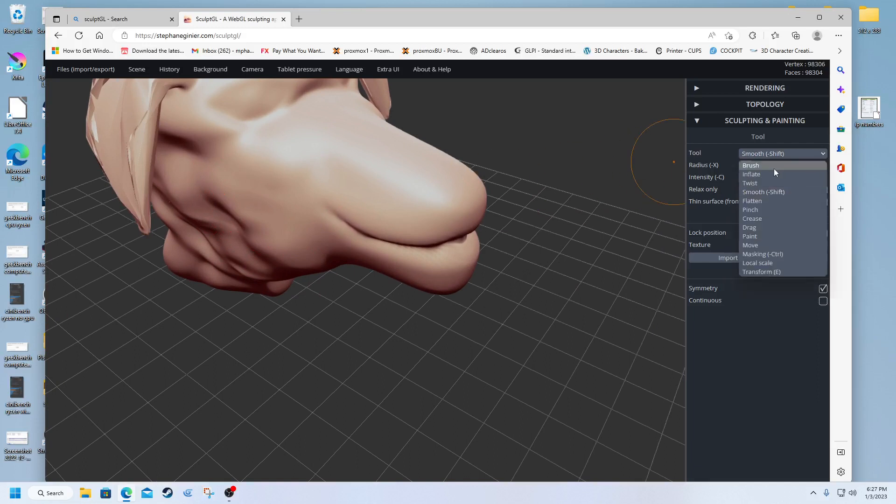
pyautogui.click(762, 203)
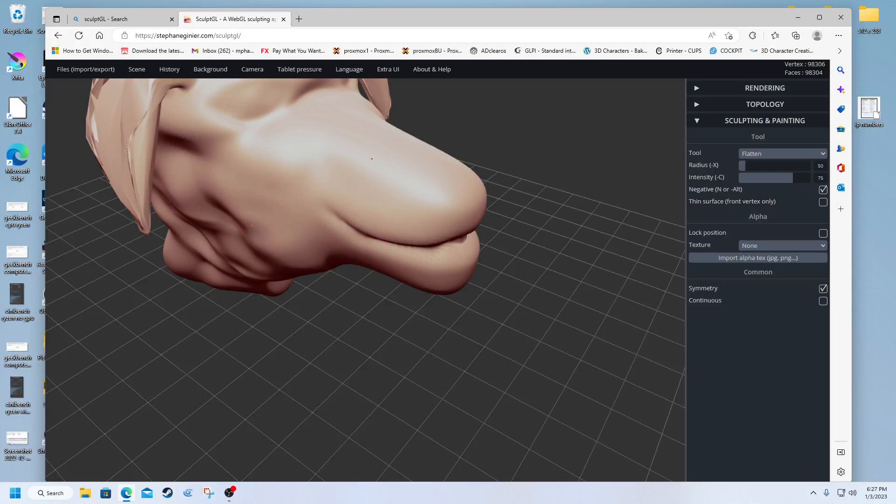
pyautogui.moveTo(252, 225)
pyautogui.mouseDown()
pyautogui.moveTo(203, 215)
pyautogui.moveTo(226, 197)
pyautogui.moveTo(243, 223)
pyautogui.moveTo(257, 206)
pyautogui.moveTo(224, 194)
pyautogui.moveTo(191, 198)
pyautogui.moveTo(194, 215)
pyautogui.moveTo(251, 217)
pyautogui.moveTo(259, 248)
pyautogui.moveTo(305, 263)
pyautogui.moveTo(277, 262)
pyautogui.moveTo(310, 259)
pyautogui.moveTo(266, 217)
pyautogui.moveTo(322, 260)
pyautogui.moveTo(252, 231)
pyautogui.moveTo(260, 256)
pyautogui.moveTo(301, 267)
pyautogui.moveTo(322, 259)
pyautogui.moveTo(264, 229)
pyautogui.moveTo(274, 260)
pyautogui.moveTo(238, 214)
pyautogui.moveTo(288, 237)
pyautogui.moveTo(290, 262)
pyautogui.moveTo(263, 243)
pyautogui.moveTo(271, 264)
pyautogui.moveTo(301, 269)
pyautogui.moveTo(270, 270)
pyautogui.moveTo(251, 240)
pyautogui.moveTo(271, 259)
pyautogui.moveTo(299, 258)
pyautogui.moveTo(235, 211)
pyautogui.moveTo(191, 197)
pyautogui.moveTo(231, 201)
pyautogui.moveTo(215, 189)
pyautogui.moveTo(175, 193)
pyautogui.moveTo(176, 179)
pyautogui.moveTo(171, 201)
pyautogui.moveTo(208, 225)
pyautogui.moveTo(194, 173)
pyautogui.moveTo(236, 214)
pyautogui.moveTo(243, 239)
pyautogui.moveTo(319, 256)
pyautogui.moveTo(261, 245)
pyautogui.moveTo(231, 252)
pyautogui.moveTo(275, 268)
pyautogui.moveTo(301, 264)
pyautogui.mouseUp()
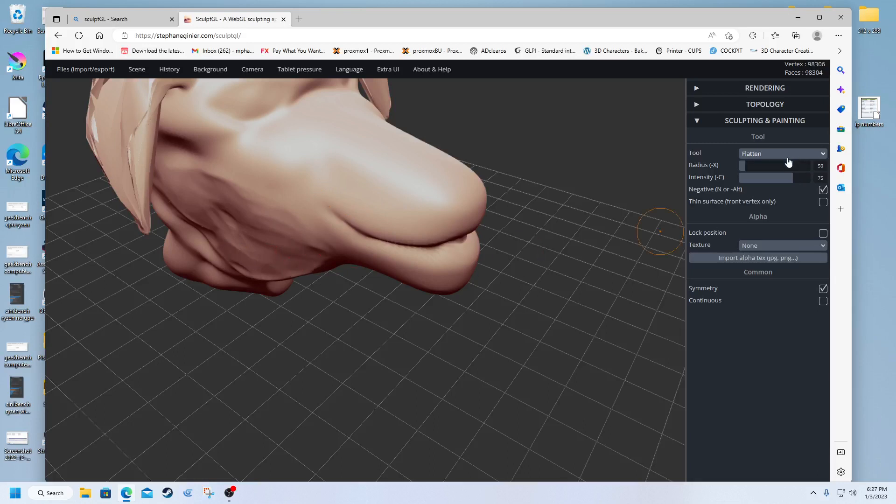
# Blend the flattened cheek and jaw into the face using the Smooth tool with radius 92 and intensity 76.
pyautogui.click(788, 162)
pyautogui.click(760, 192)
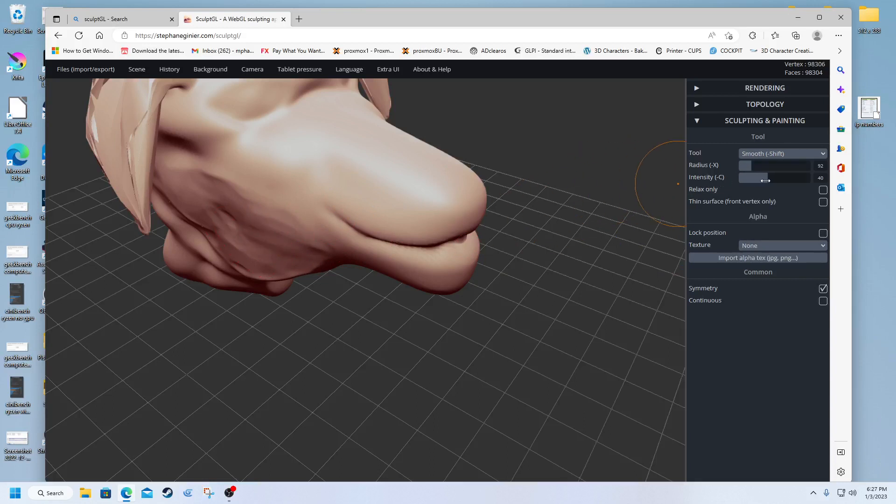
pyautogui.moveTo(765, 181); pyautogui.dragTo(778, 181)
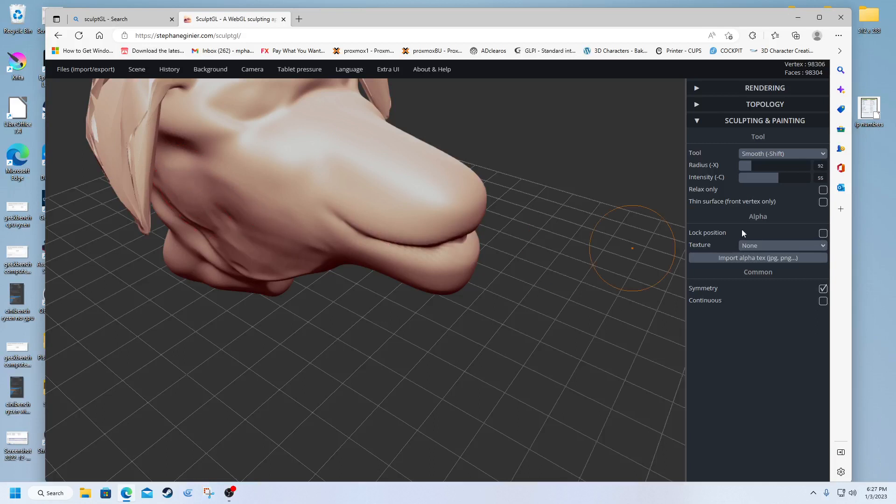
pyautogui.moveTo(768, 180); pyautogui.dragTo(794, 186)
pyautogui.moveTo(204, 206); pyautogui.dragTo(241, 219)
pyautogui.moveTo(239, 203)
pyautogui.mouseDown(button='middle')
pyautogui.moveTo(286, 176)
pyautogui.moveTo(328, 204)
pyautogui.mouseUp(button='middle')
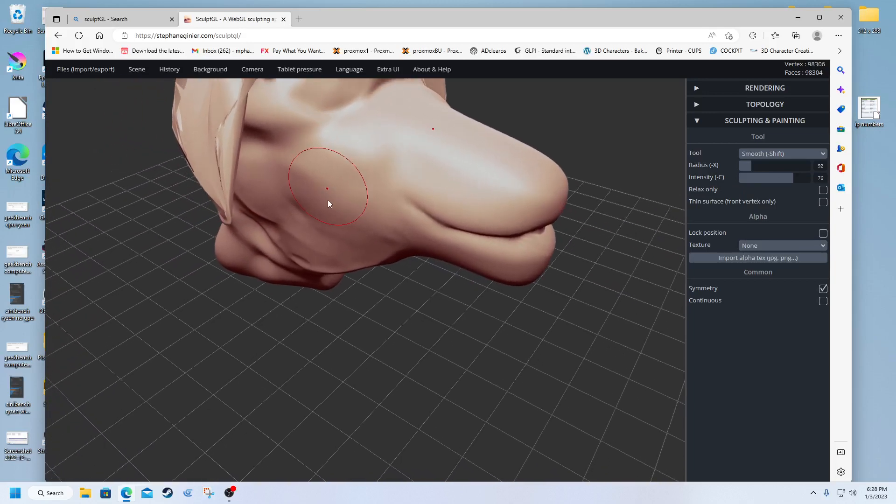
pyautogui.moveTo(328, 199)
pyautogui.mouseDown(button='right')
pyautogui.moveTo(331, 178)
pyautogui.moveTo(304, 212)
pyautogui.mouseUp(button='right')
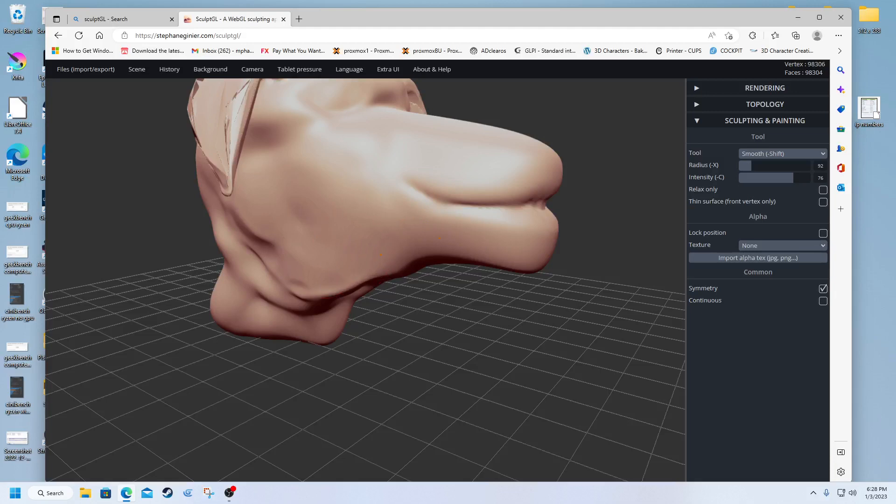
# Carve deep creases under the jaw and across the upper neck using the Crease tool with radius 98 and intensity 39.
pyautogui.moveTo(308, 255)
pyautogui.mouseDown(button='right')
pyautogui.moveTo(206, 206)
pyautogui.moveTo(170, 236)
pyautogui.moveTo(131, 239)
pyautogui.moveTo(324, 228)
pyautogui.mouseUp(button='right')
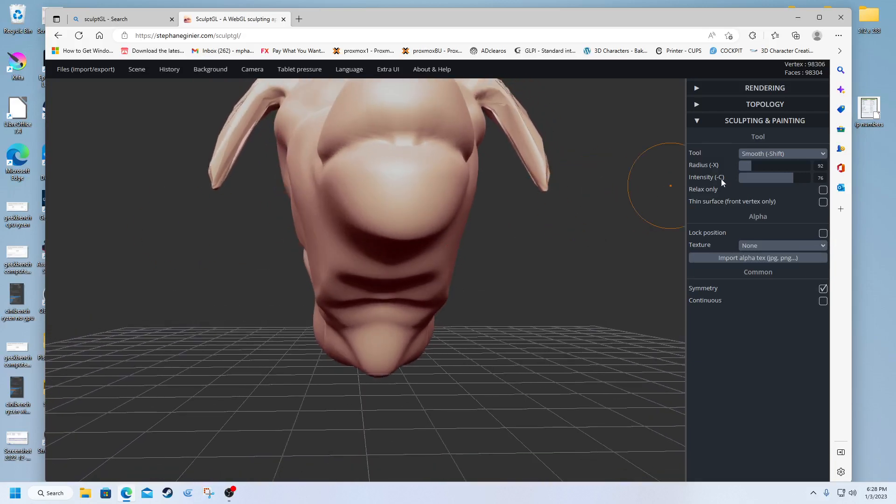
pyautogui.click(759, 155)
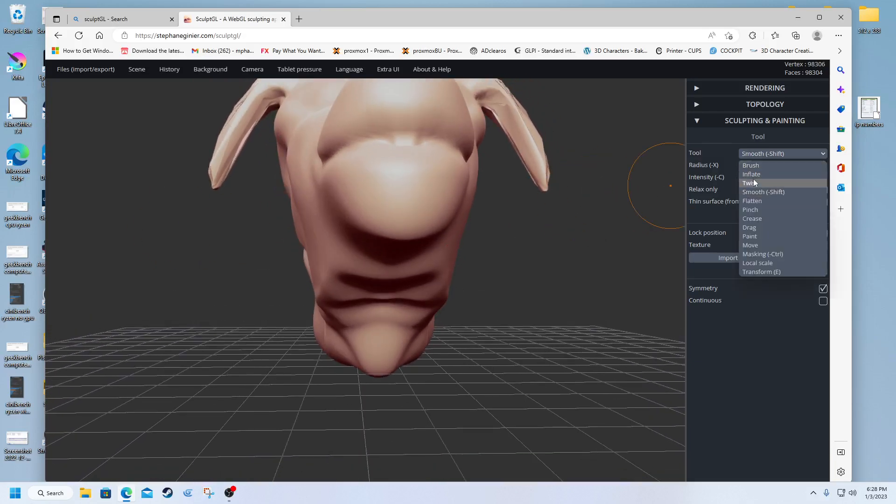
pyautogui.click(757, 216)
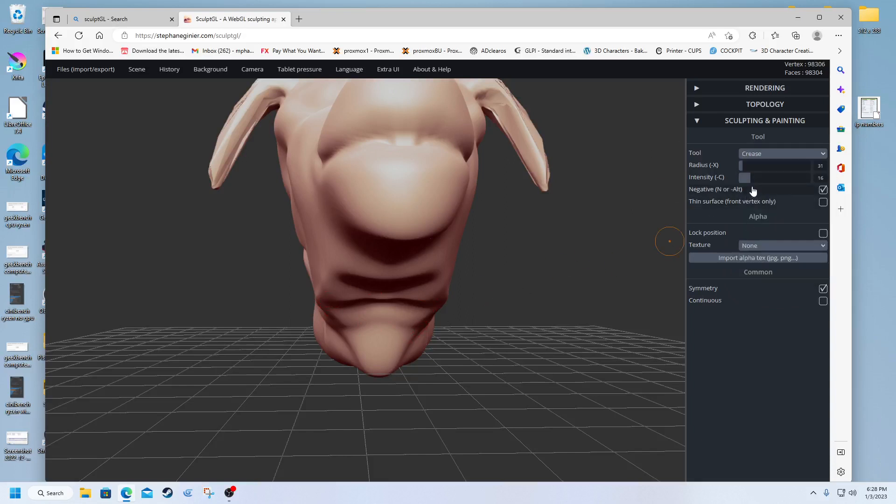
pyautogui.moveTo(742, 167); pyautogui.dragTo(767, 182)
pyautogui.moveTo(341, 294); pyautogui.dragTo(326, 281)
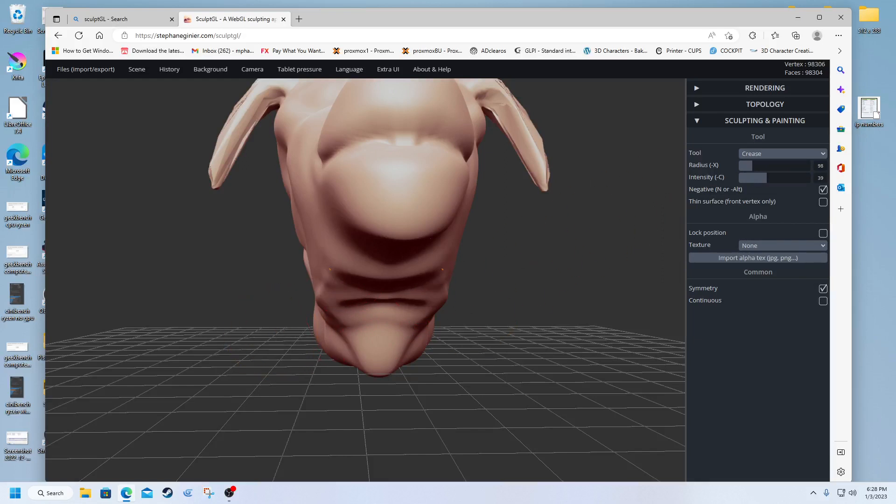
pyautogui.moveTo(313, 281)
pyautogui.mouseDown(button='right')
pyautogui.moveTo(318, 297)
pyautogui.moveTo(397, 284)
pyautogui.mouseUp(button='right')
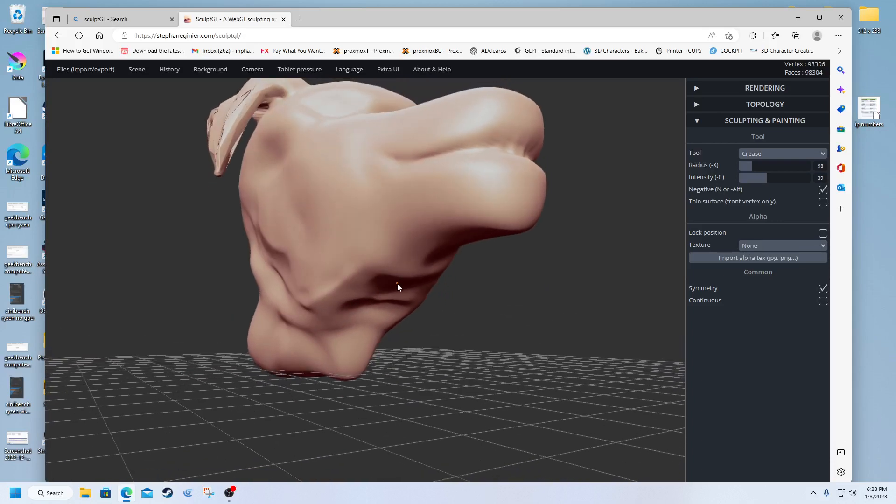
pyautogui.moveTo(309, 306)
pyautogui.mouseDown()
pyautogui.moveTo(349, 269)
pyautogui.moveTo(301, 295)
pyautogui.moveTo(332, 276)
pyautogui.moveTo(376, 269)
pyautogui.moveTo(326, 282)
pyautogui.moveTo(311, 308)
pyautogui.moveTo(357, 297)
pyautogui.moveTo(341, 295)
pyautogui.moveTo(319, 329)
pyautogui.moveTo(304, 313)
pyautogui.moveTo(329, 290)
pyautogui.moveTo(294, 280)
pyautogui.moveTo(306, 292)
pyautogui.moveTo(338, 274)
pyautogui.moveTo(306, 276)
pyautogui.moveTo(321, 279)
pyautogui.moveTo(333, 268)
pyautogui.moveTo(318, 275)
pyautogui.moveTo(303, 268)
pyautogui.moveTo(321, 274)
pyautogui.mouseUp()
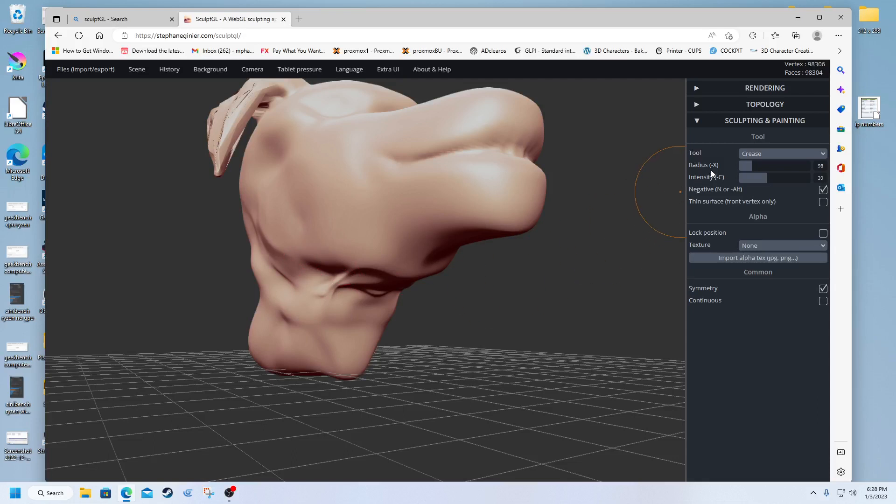
# Sharpen the fold around the neck below the jaw using the Flatten tool with radius 50, intensity 75 and Negative enabled.
pyautogui.click(758, 154)
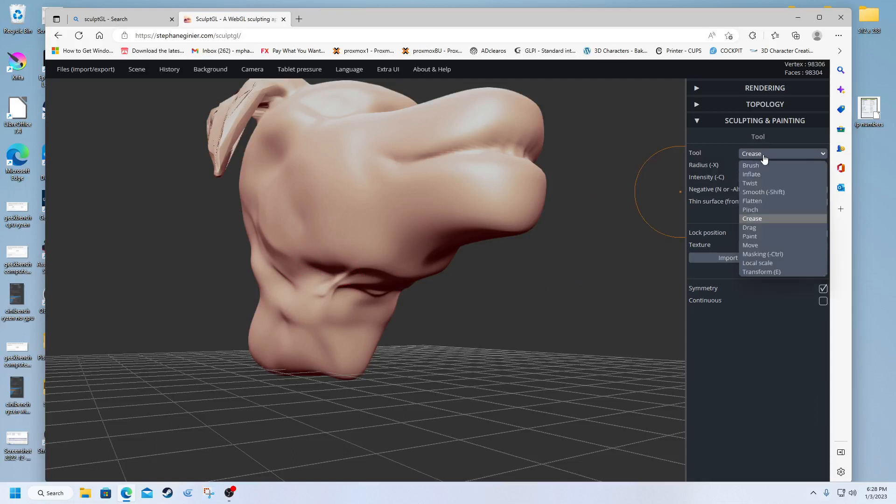
pyautogui.click(761, 203)
pyautogui.moveTo(395, 297)
pyautogui.mouseDown()
pyautogui.moveTo(257, 268)
pyautogui.moveTo(303, 270)
pyautogui.moveTo(381, 298)
pyautogui.mouseUp()
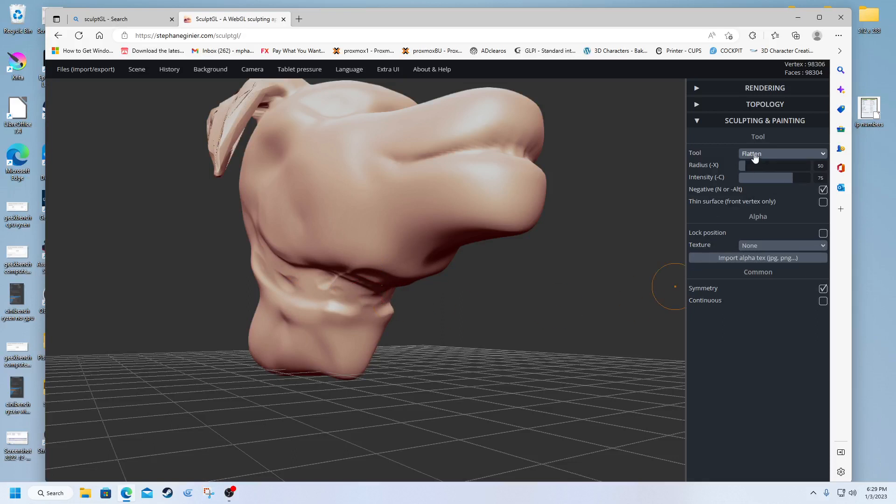
# Smooth the neck folds and the area beneath the jaw using the Smooth tool with radius 92 and intensity 76.
pyautogui.click(754, 154)
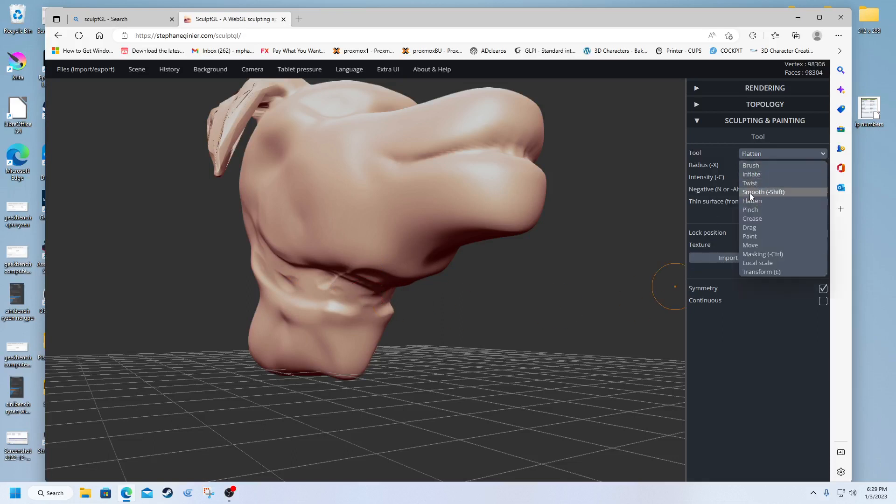
pyautogui.click(758, 192)
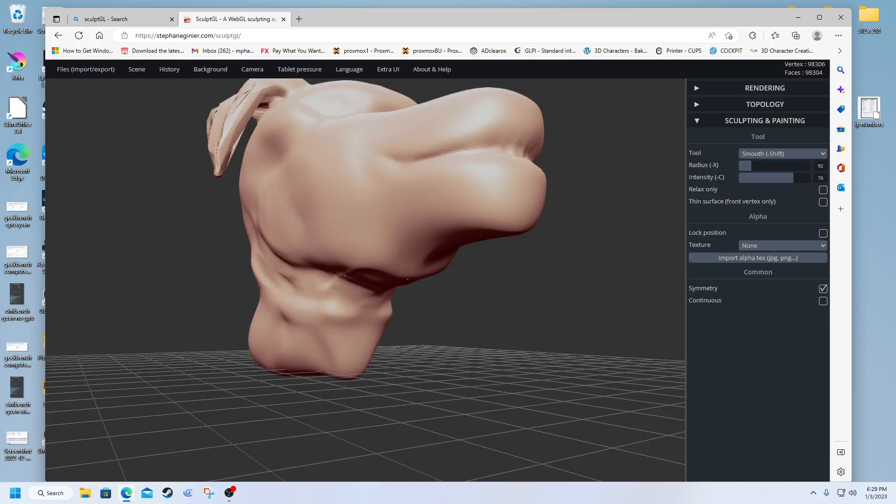
pyautogui.moveTo(266, 319)
pyautogui.mouseDown(button='right')
pyautogui.moveTo(348, 310)
pyautogui.moveTo(344, 326)
pyautogui.mouseUp(button='right')
pyautogui.moveTo(287, 302); pyautogui.dragTo(284, 286)
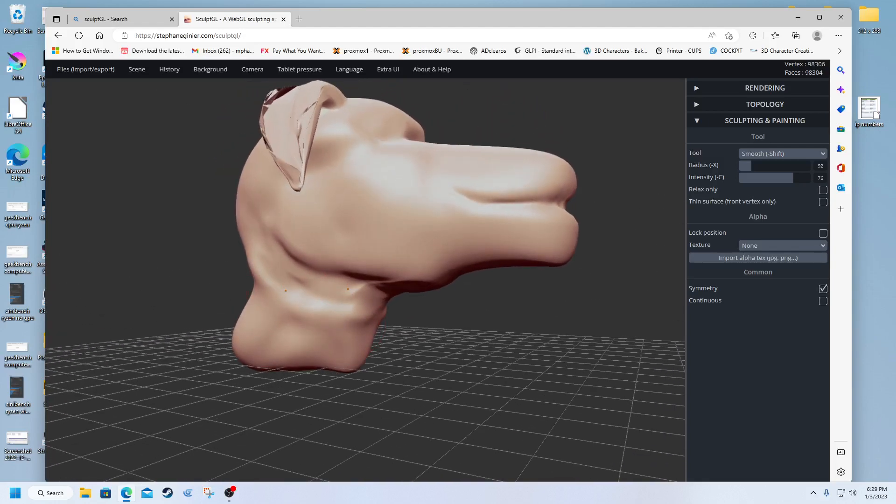
pyautogui.moveTo(270, 273); pyautogui.dragTo(292, 293)
pyautogui.moveTo(391, 298); pyautogui.dragTo(385, 314)
pyautogui.moveTo(388, 307)
pyautogui.mouseDown(button='right')
pyautogui.moveTo(261, 339)
pyautogui.moveTo(289, 269)
pyautogui.mouseUp(button='right')
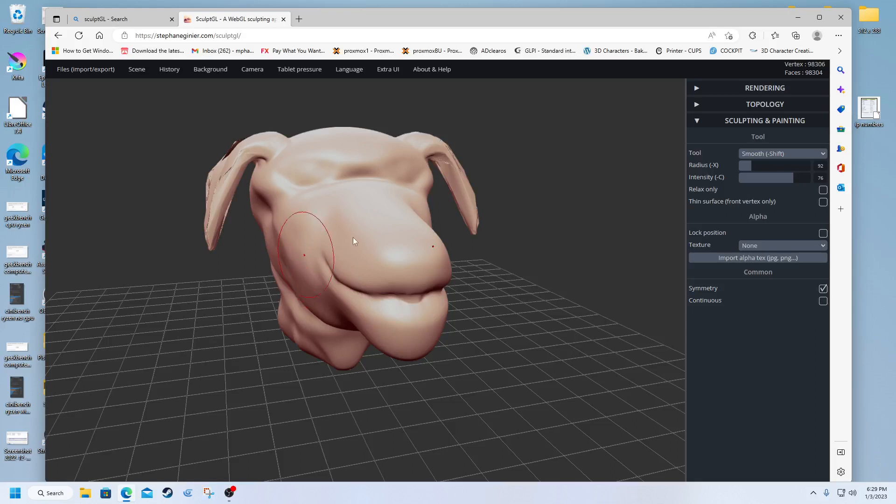
# Carve the outlines of both eyes below the brow using the Crease tool with radius 21 and intensity 13.
pyautogui.click(796, 155)
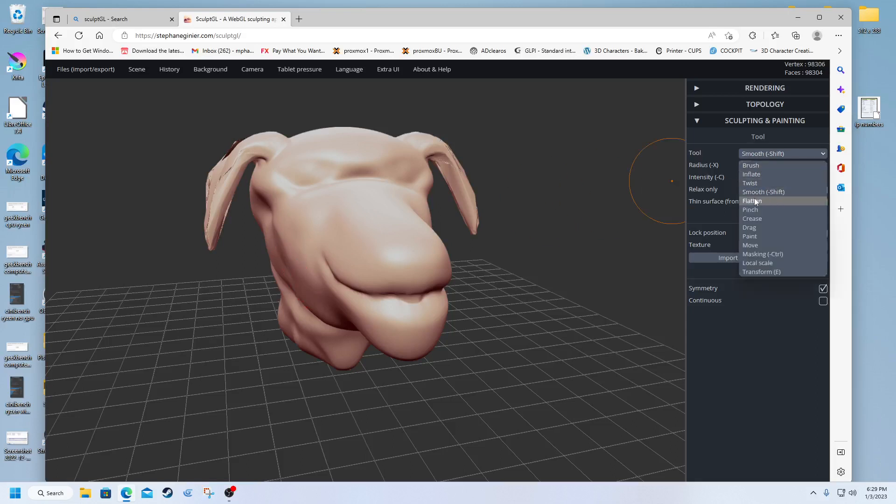
pyautogui.click(754, 219)
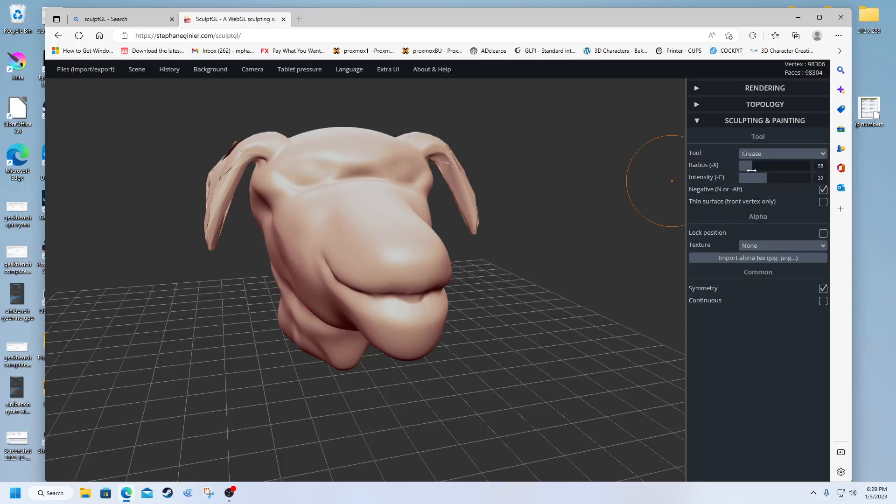
pyautogui.moveTo(747, 173); pyautogui.dragTo(748, 178)
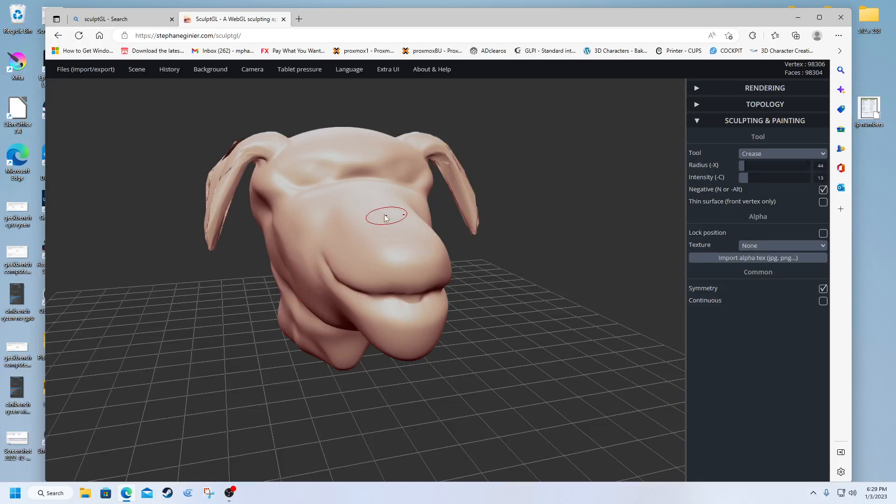
pyautogui.scroll(10, 382, 211)
pyautogui.scroll(2, 382, 211)
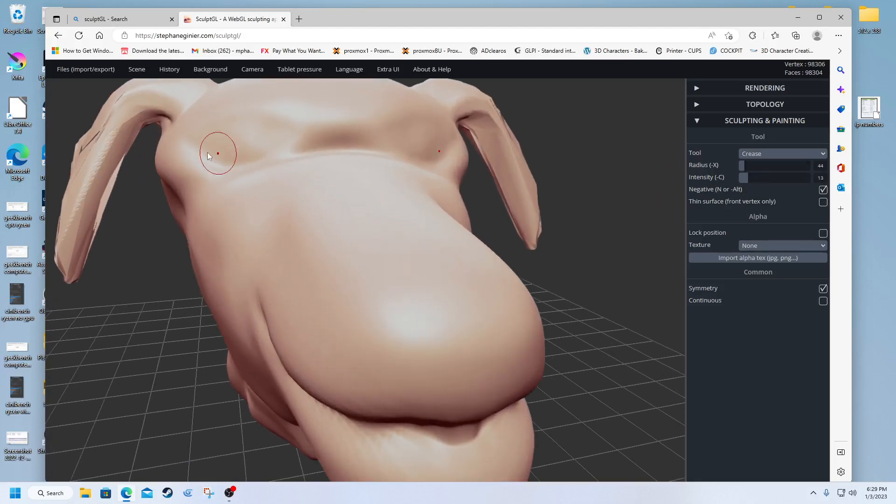
pyautogui.click(741, 166)
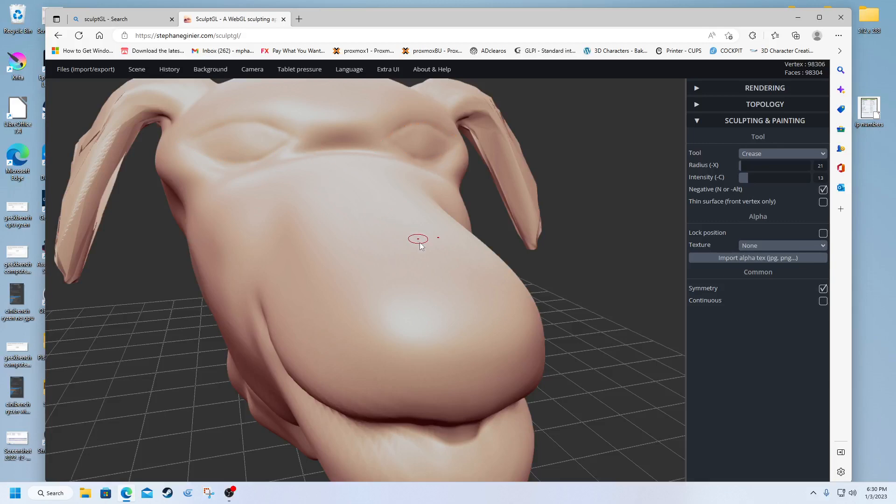
# Carve the nose and nostrils at the tip of the snout using the Crease tool with radius 21 and intensity 31.
pyautogui.moveTo(420, 244)
pyautogui.mouseDown(button='right')
pyautogui.moveTo(376, 214)
pyautogui.moveTo(408, 300)
pyautogui.mouseUp(button='right')
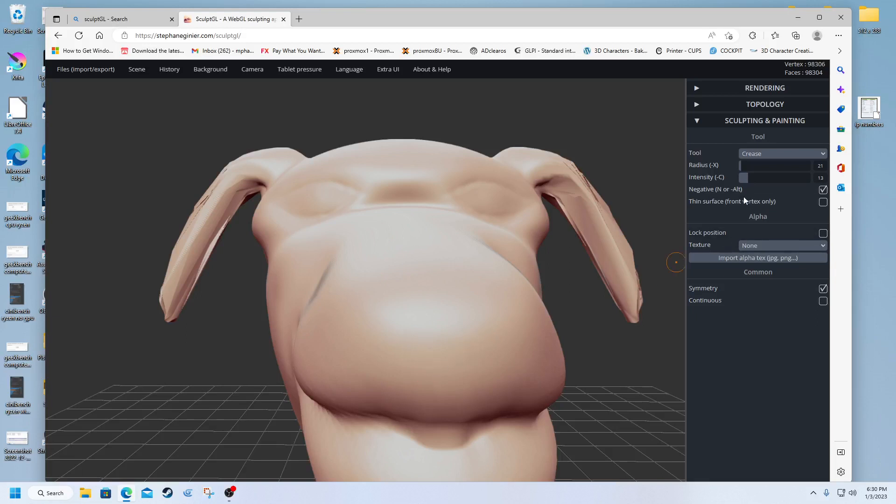
pyautogui.moveTo(755, 176)
pyautogui.mouseDown()
pyautogui.moveTo(747, 177)
pyautogui.moveTo(759, 189)
pyautogui.moveTo(761, 178)
pyautogui.mouseUp()
pyautogui.moveTo(401, 327); pyautogui.dragTo(511, 315, button='right')
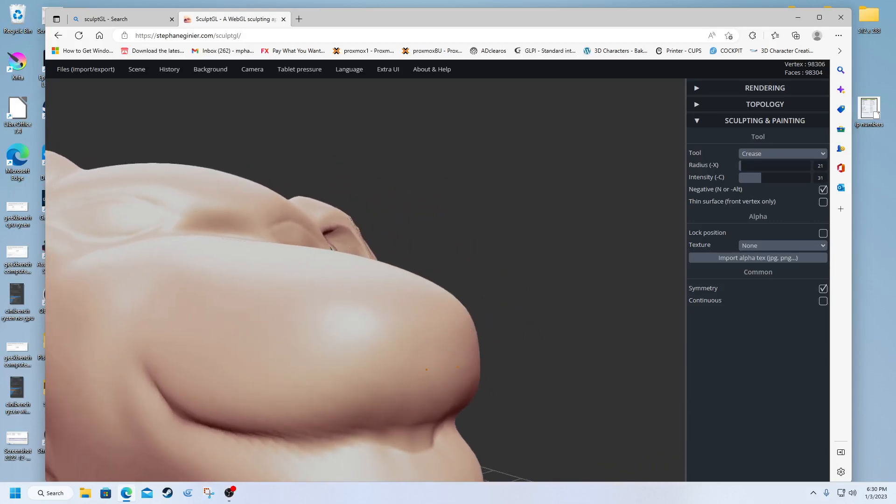
pyautogui.scroll(-5, 425, 341)
pyautogui.moveTo(426, 341); pyautogui.dragTo(336, 353, button='right')
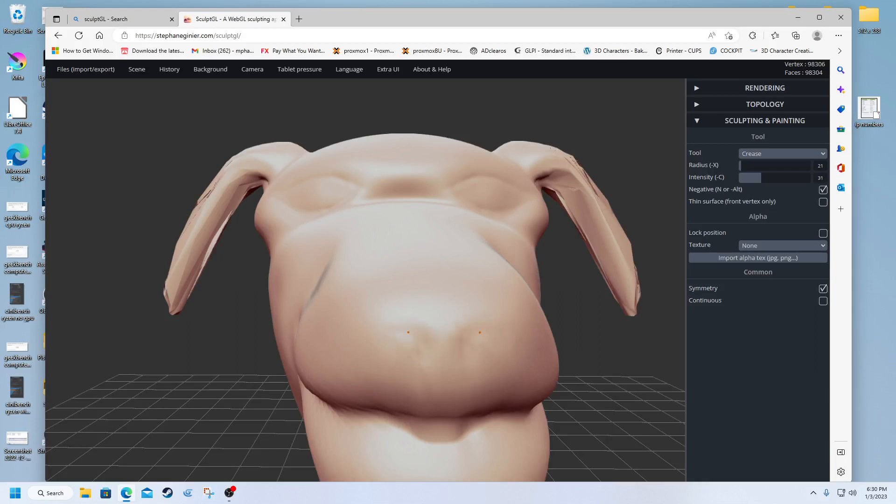
pyautogui.moveTo(430, 360)
pyautogui.mouseDown(button='right')
pyautogui.moveTo(510, 344)
pyautogui.moveTo(586, 300)
pyautogui.moveTo(465, 373)
pyautogui.moveTo(407, 368)
pyautogui.moveTo(414, 360)
pyautogui.mouseUp(button='right')
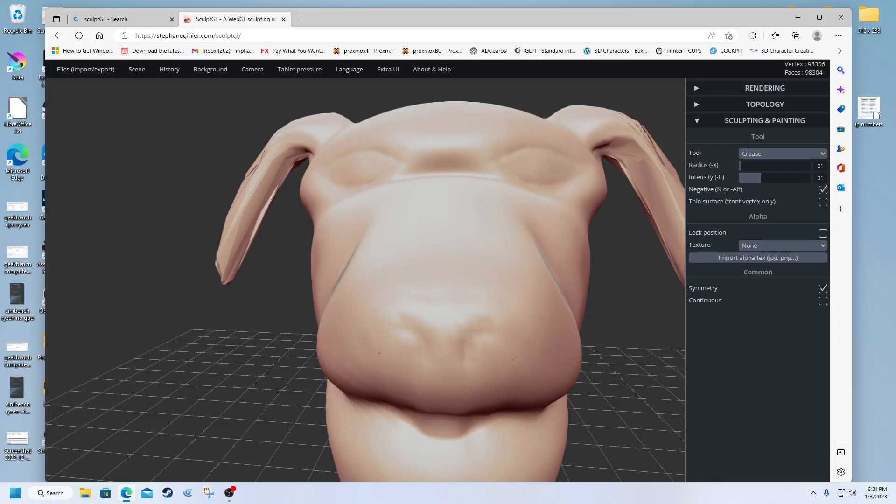
# Deepen the nose details at the snout tip using the Crease tool with intensity 57, and check the head from the side.
pyautogui.moveTo(762, 178); pyautogui.dragTo(779, 180)
pyautogui.moveTo(500, 387)
pyautogui.mouseDown(button='right')
pyautogui.moveTo(565, 340)
pyautogui.moveTo(595, 387)
pyautogui.moveTo(609, 441)
pyautogui.moveTo(455, 417)
pyautogui.moveTo(518, 344)
pyautogui.moveTo(520, 331)
pyautogui.moveTo(503, 327)
pyautogui.moveTo(489, 302)
pyautogui.moveTo(336, 353)
pyautogui.moveTo(268, 281)
pyautogui.moveTo(272, 371)
pyautogui.moveTo(476, 376)
pyautogui.moveTo(616, 266)
pyautogui.moveTo(468, 310)
pyautogui.mouseUp(button='right')
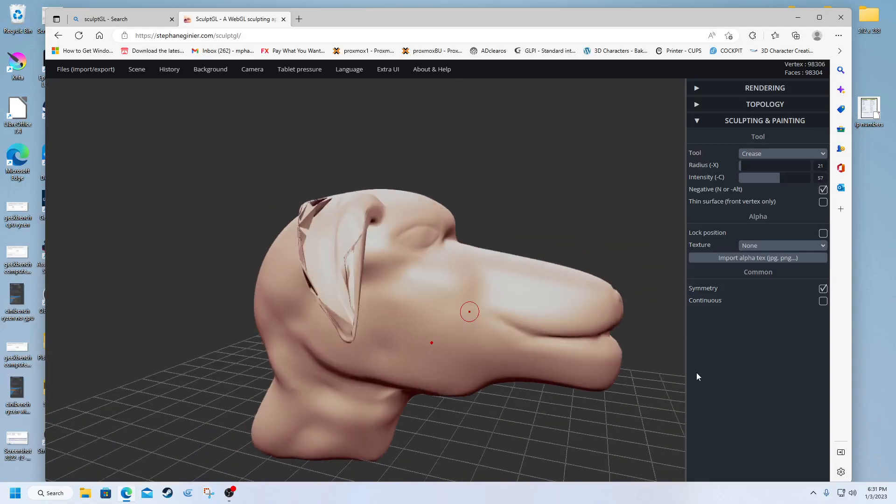
pyautogui.moveTo(493, 379); pyautogui.dragTo(432, 390, button='right')
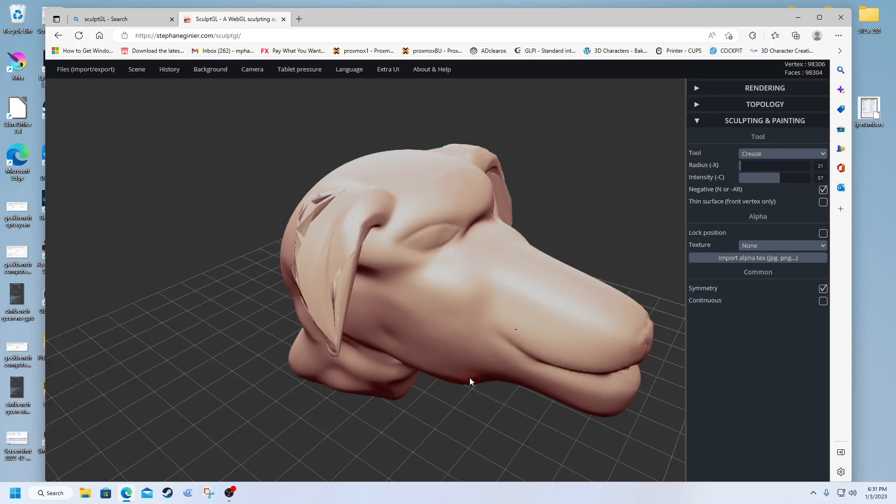
pyautogui.moveTo(473, 379)
pyautogui.mouseDown()
pyautogui.moveTo(406, 326)
pyautogui.moveTo(316, 368)
pyautogui.moveTo(482, 360)
pyautogui.moveTo(518, 315)
pyautogui.mouseUp()
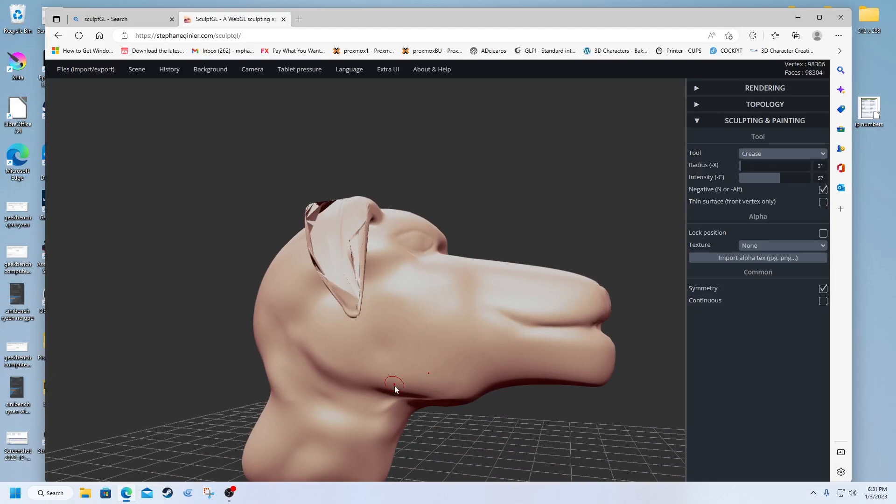
pyautogui.moveTo(394, 385)
pyautogui.mouseDown(button='right')
pyautogui.moveTo(279, 439)
pyautogui.moveTo(413, 458)
pyautogui.moveTo(464, 411)
pyautogui.moveTo(555, 379)
pyautogui.moveTo(540, 398)
pyautogui.moveTo(356, 420)
pyautogui.moveTo(548, 390)
pyautogui.mouseUp(button='right')
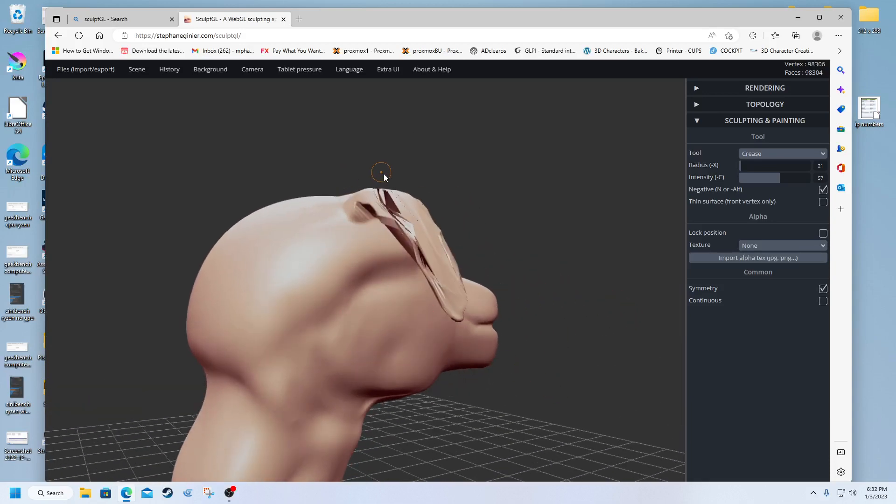
# Smooth the jagged surfaces of the ears using the Smooth tool with radius 92 and intensity 76, and review the whole head.
pyautogui.click(806, 153)
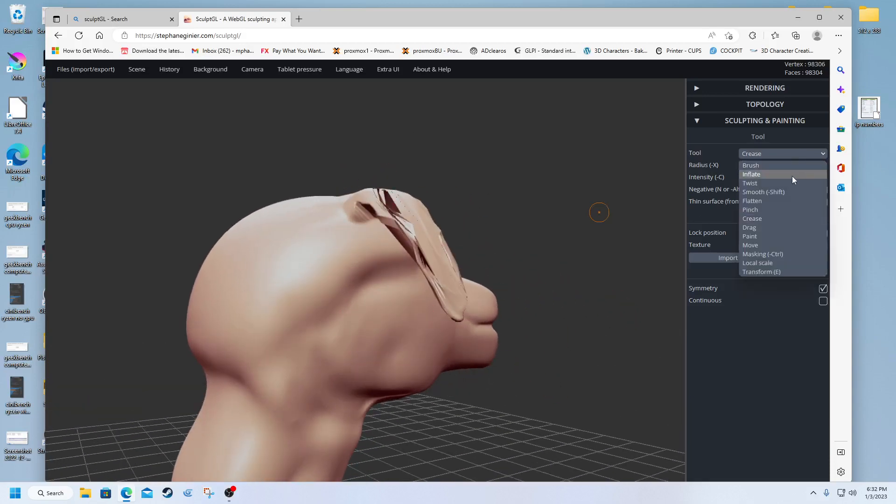
pyautogui.click(778, 194)
pyautogui.moveTo(387, 229)
pyautogui.mouseDown()
pyautogui.moveTo(373, 205)
pyautogui.moveTo(387, 228)
pyautogui.moveTo(435, 258)
pyautogui.mouseUp()
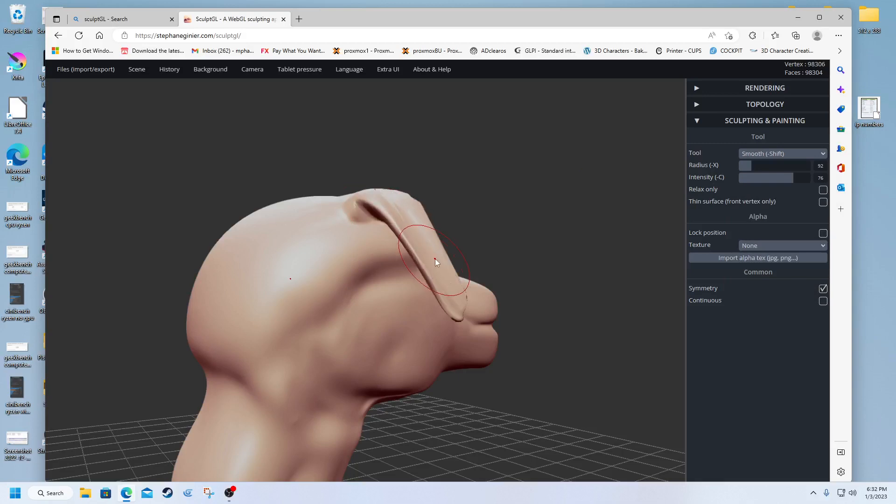
pyautogui.moveTo(435, 259)
pyautogui.mouseDown(button='right')
pyautogui.moveTo(235, 272)
pyautogui.moveTo(241, 374)
pyautogui.moveTo(91, 341)
pyautogui.moveTo(206, 391)
pyautogui.mouseUp(button='right')
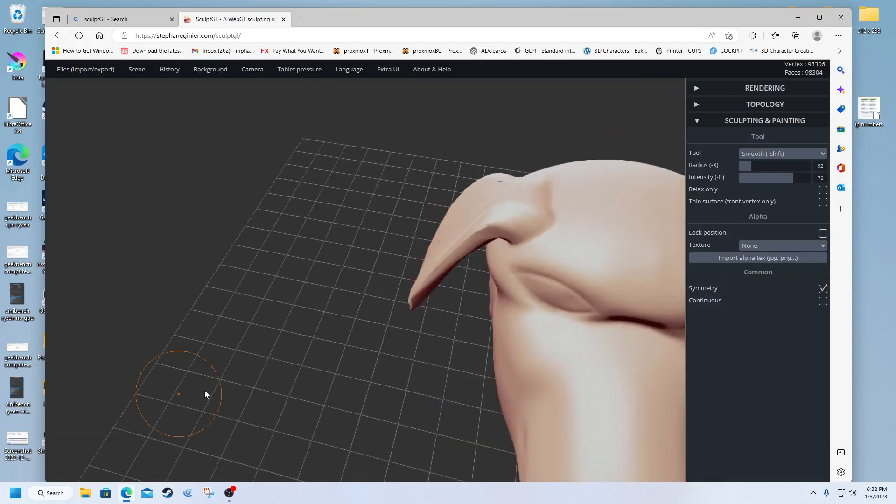
pyautogui.moveTo(352, 389); pyautogui.dragTo(413, 354)
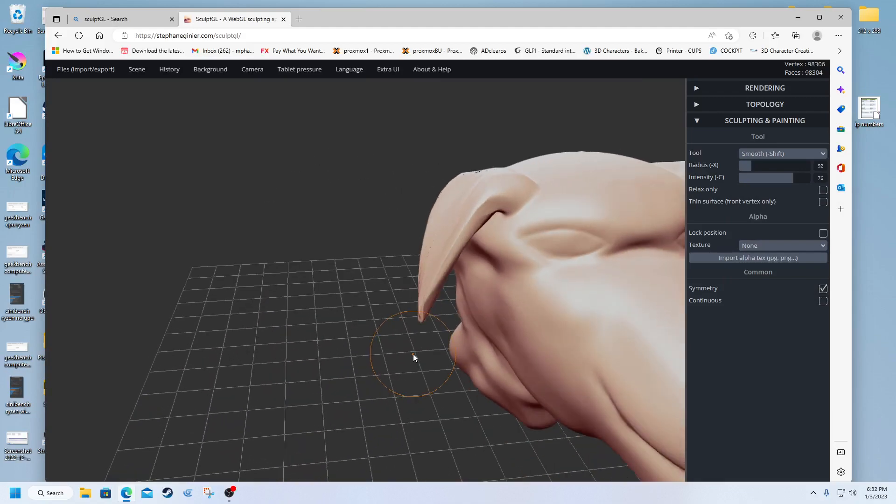
pyautogui.scroll(-8, 423, 339)
pyautogui.moveTo(421, 357)
pyautogui.mouseDown(button='right')
pyautogui.moveTo(462, 332)
pyautogui.moveTo(523, 340)
pyautogui.moveTo(454, 368)
pyautogui.moveTo(277, 357)
pyautogui.moveTo(482, 336)
pyautogui.moveTo(391, 377)
pyautogui.moveTo(323, 360)
pyautogui.moveTo(165, 264)
pyautogui.mouseUp(button='right')
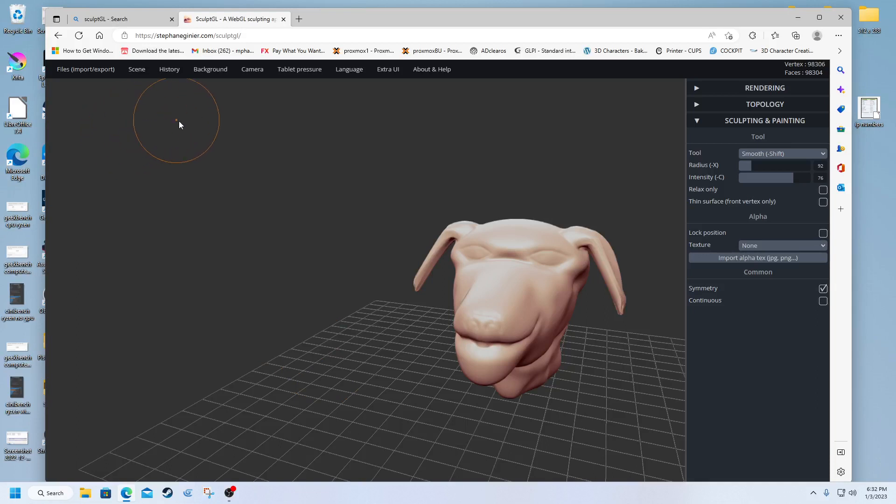
pyautogui.moveTo(81, 72)
pyautogui.moveTo(483, 306)
pyautogui.mouseDown(button='right')
pyautogui.moveTo(369, 307)
pyautogui.moveTo(679, 352)
pyautogui.moveTo(683, 343)
pyautogui.mouseUp(button='right')
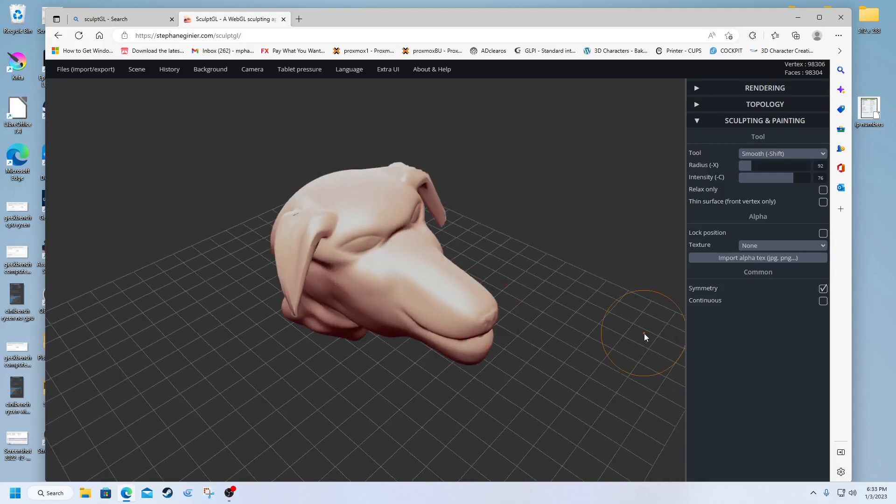